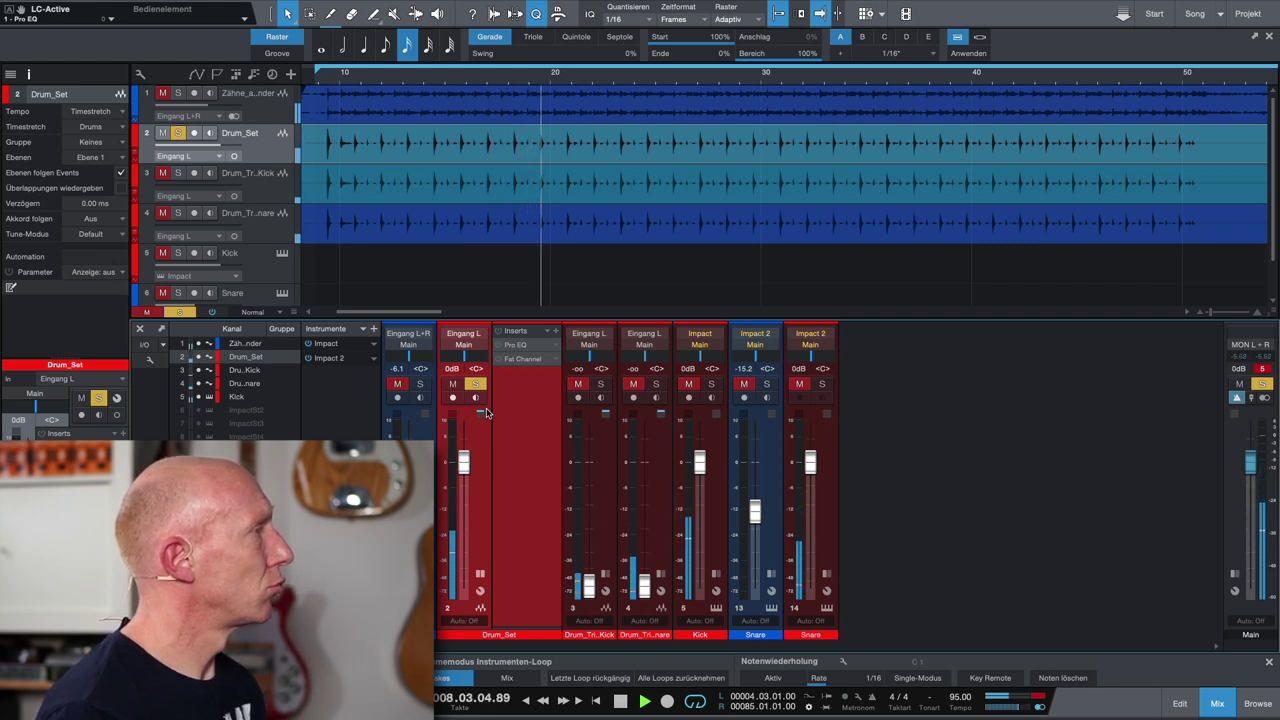
- Stop playback and open the Pro EQ insert of the Drum_Set channel with its window clear of the mixer controls
key(space)
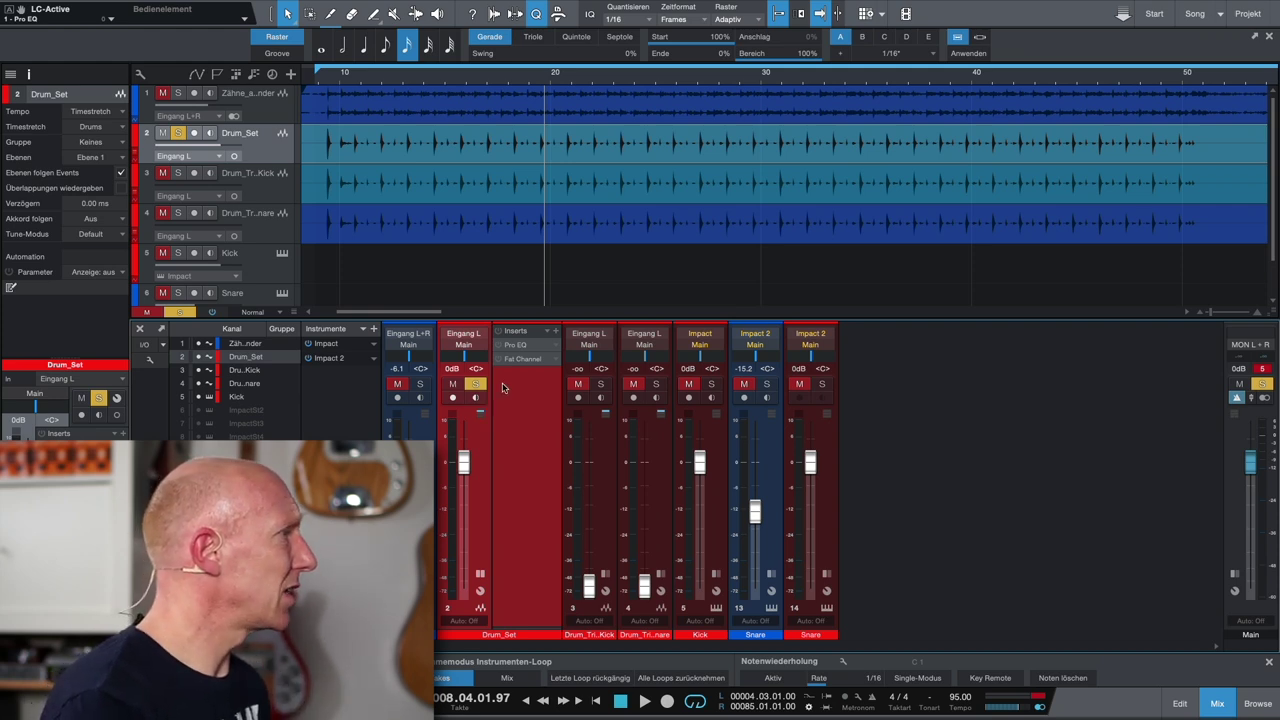
click(499, 345)
click(535, 347)
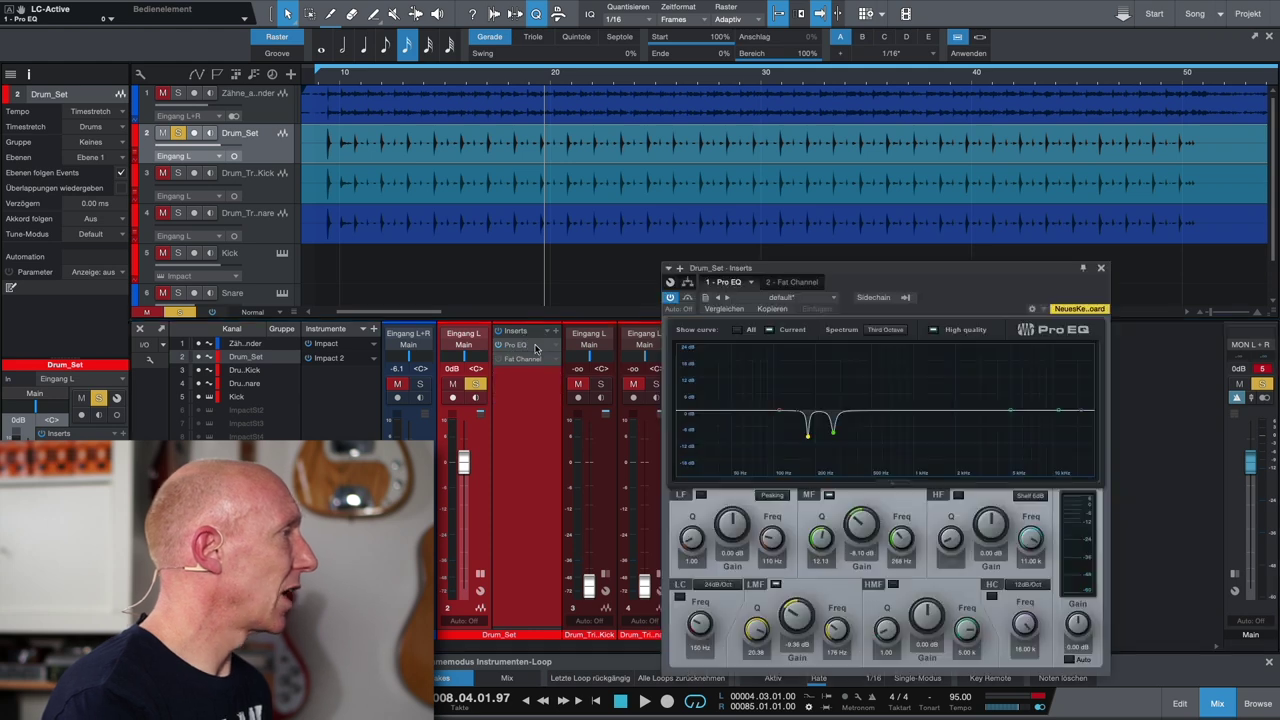
drag(849, 276, 913, 128)
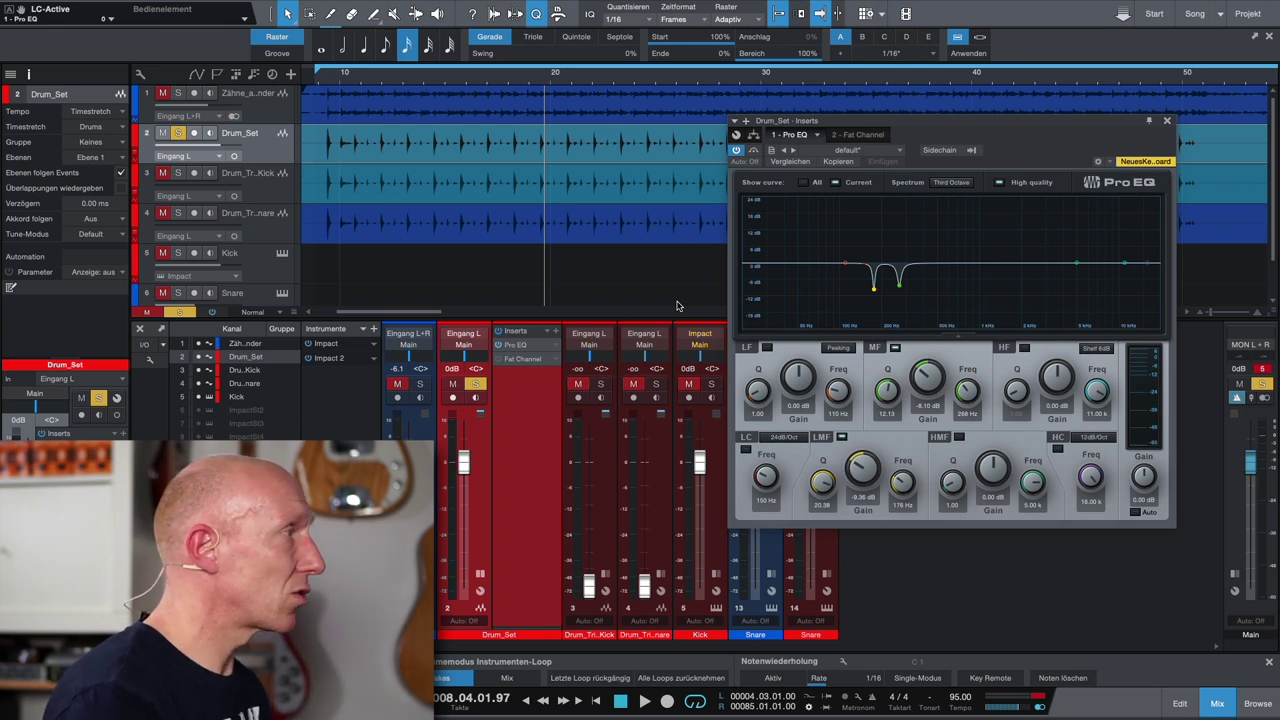
- Try boosting the Pro EQ's LMF gain to about 14 dB while playing the drums from timeline position 10
click(340, 85)
key(space)
drag(863, 467, 861, 403)
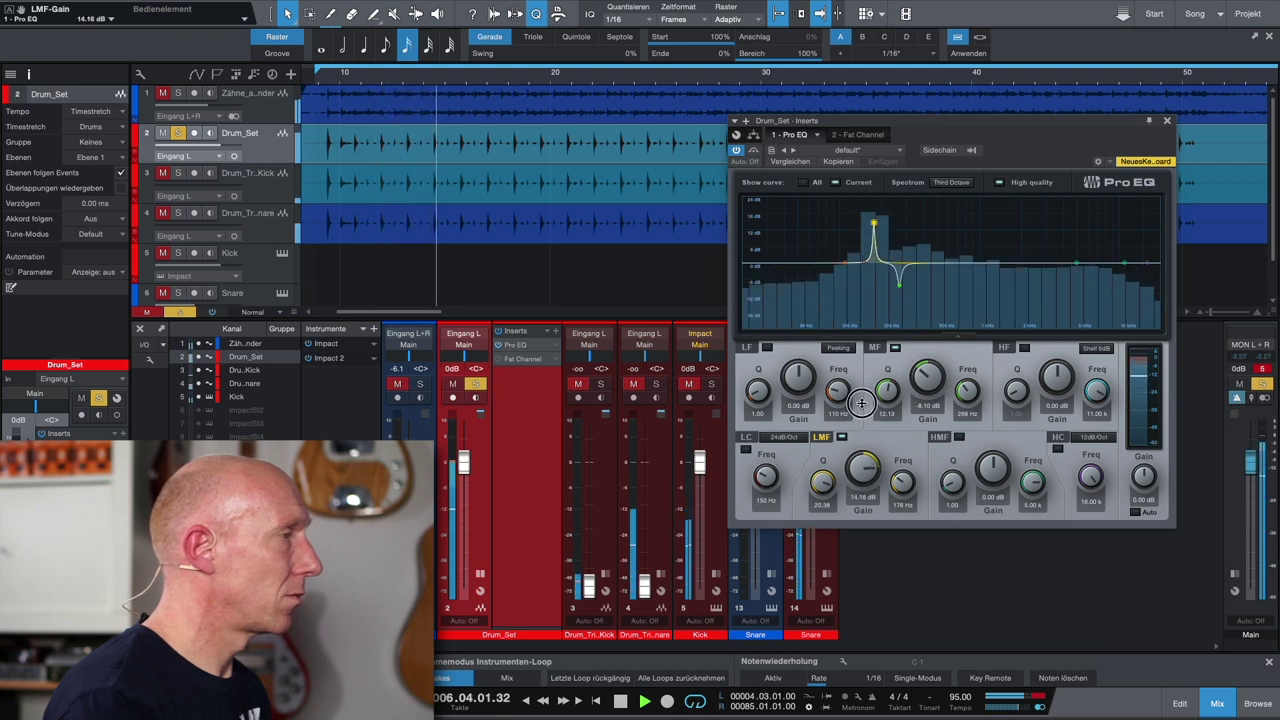
key(space)
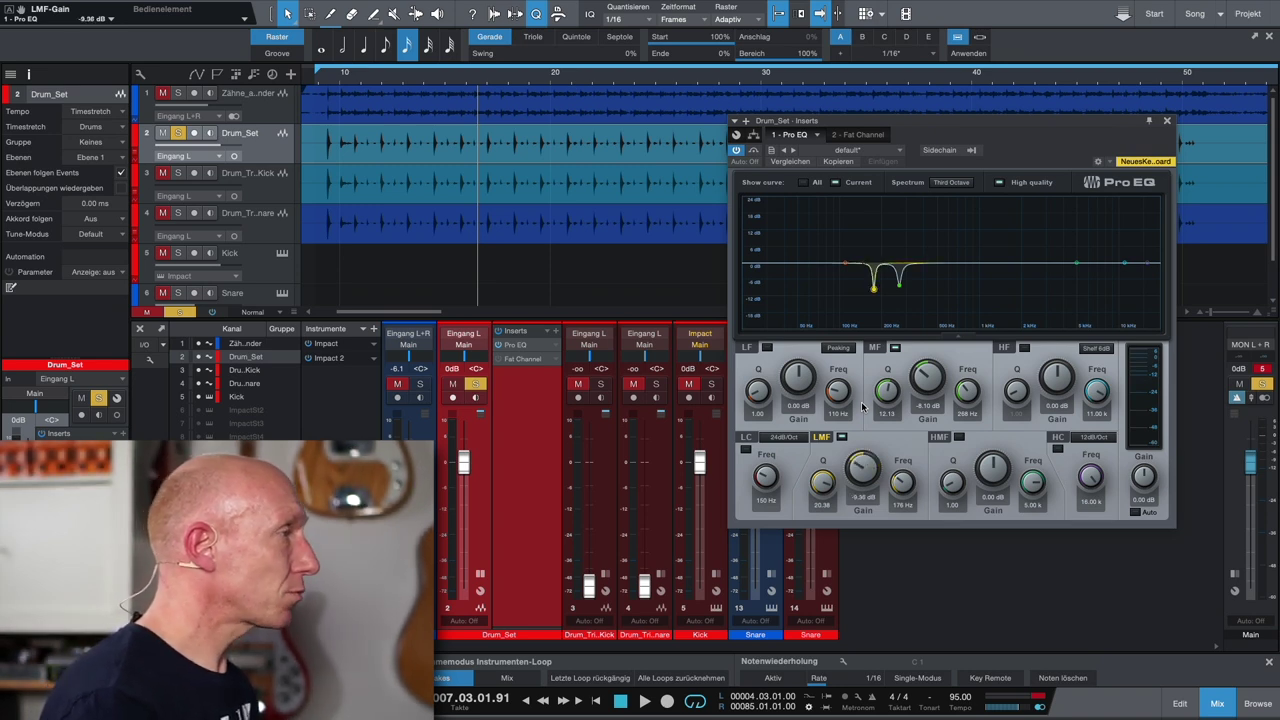
- Try boosting the MF gain to about 15 dB during playback, undo it and close the Pro EQ
click(433, 82)
key(space)
drag(948, 380, 922, 306)
key(space)
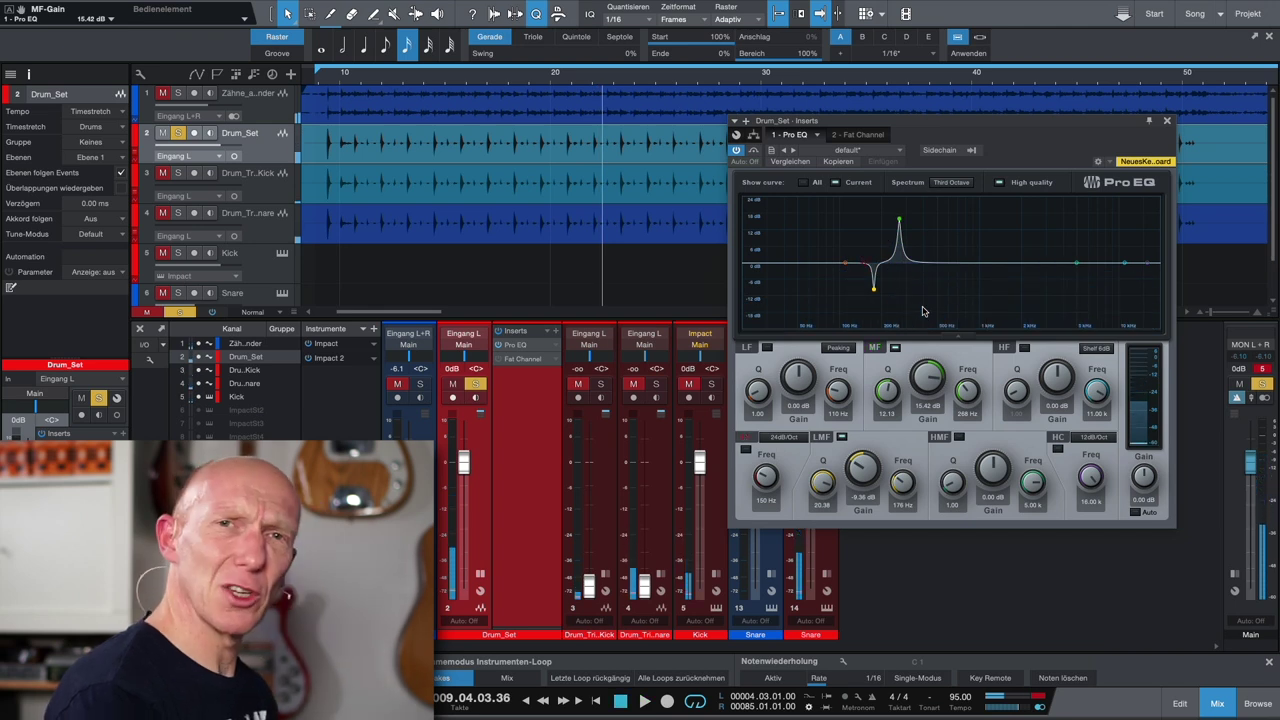
key(ctrl+z)
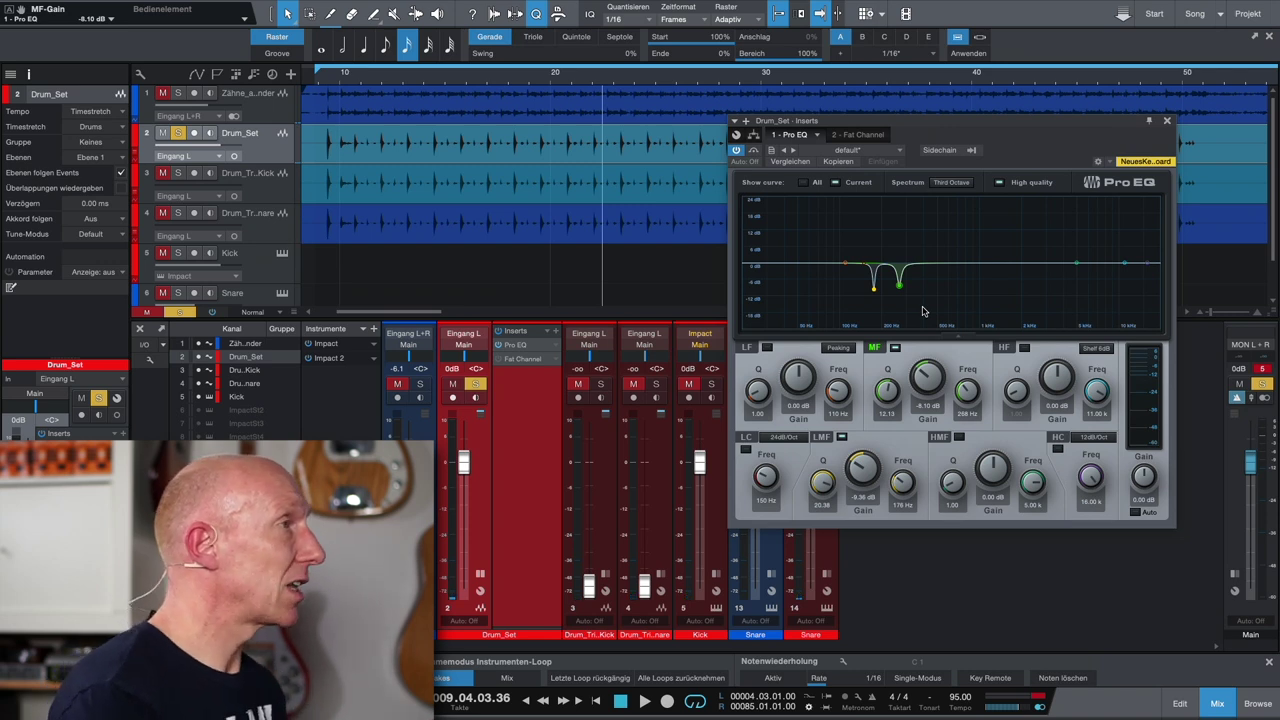
click(1167, 121)
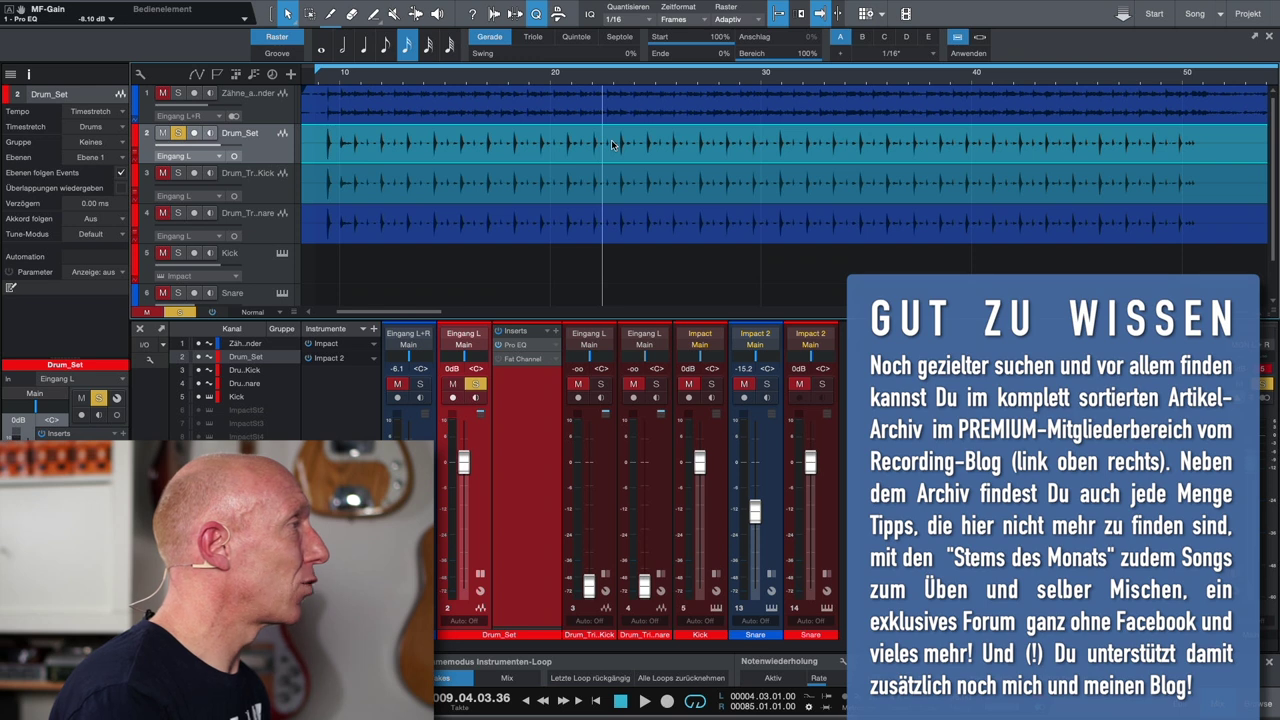
- Enable Bend Marker for the Drum_Set audio event
right_click(823, 141)
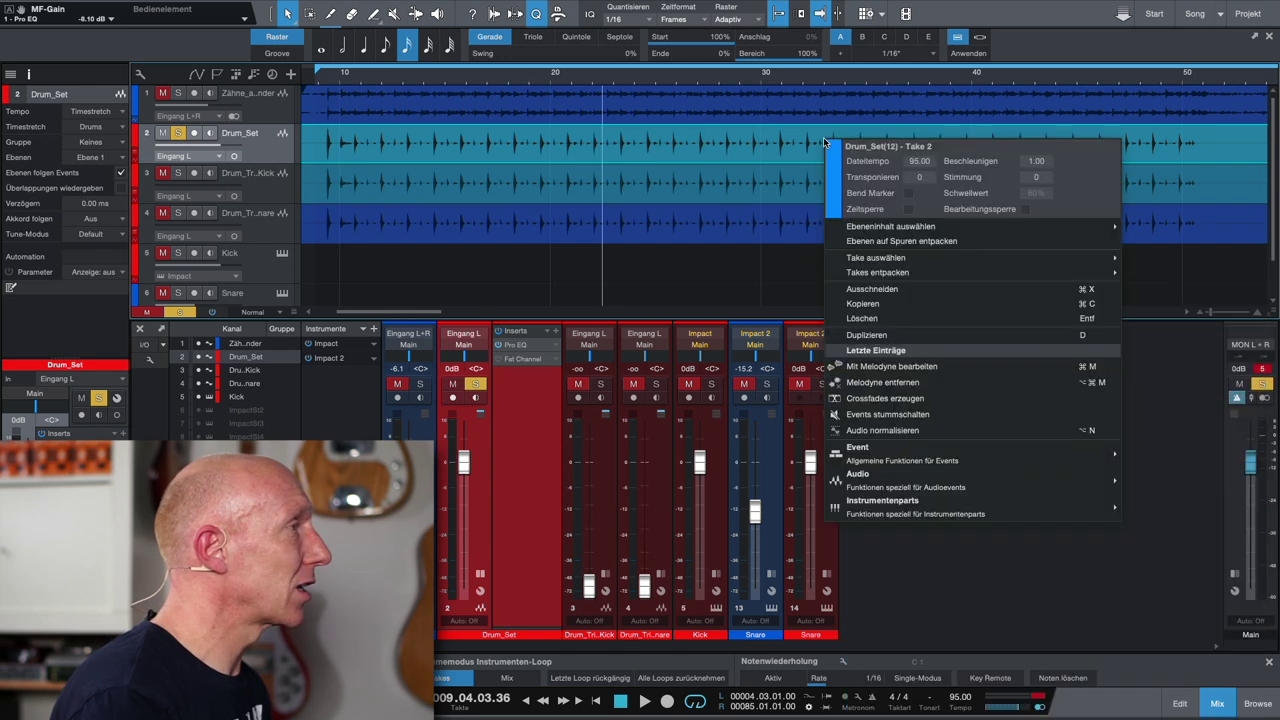
mouse_move(910, 484)
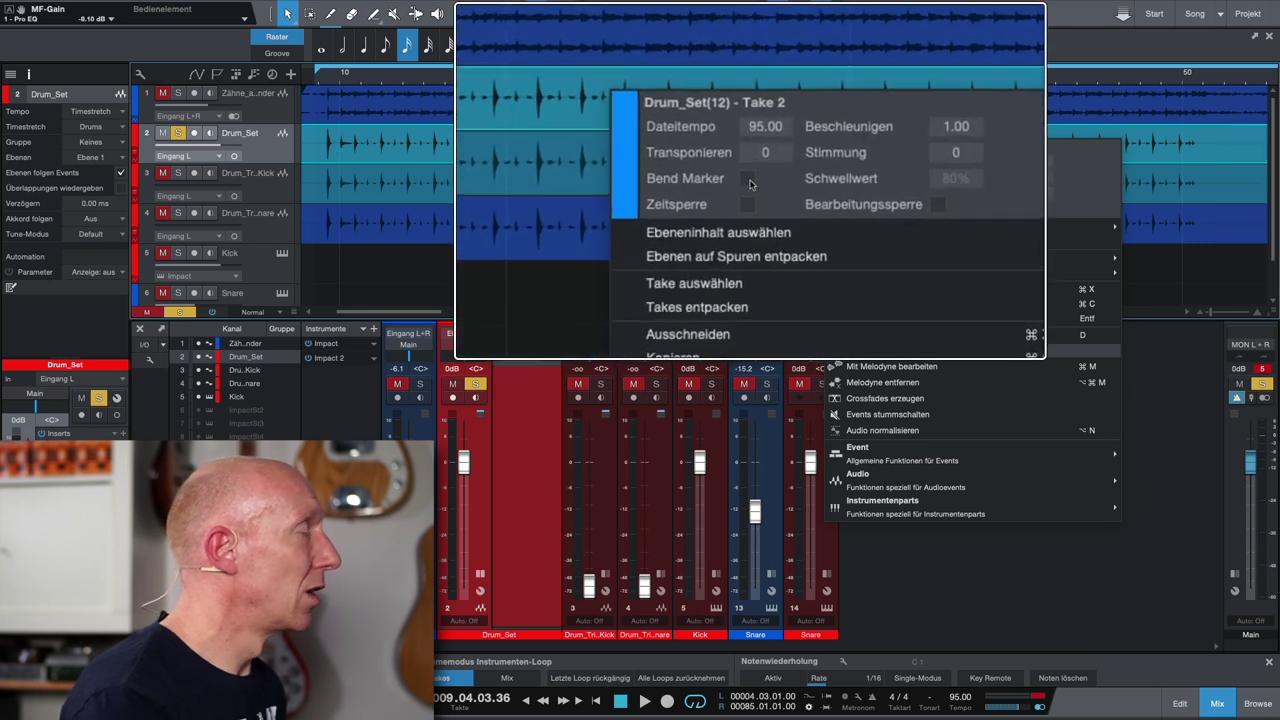
click(908, 193)
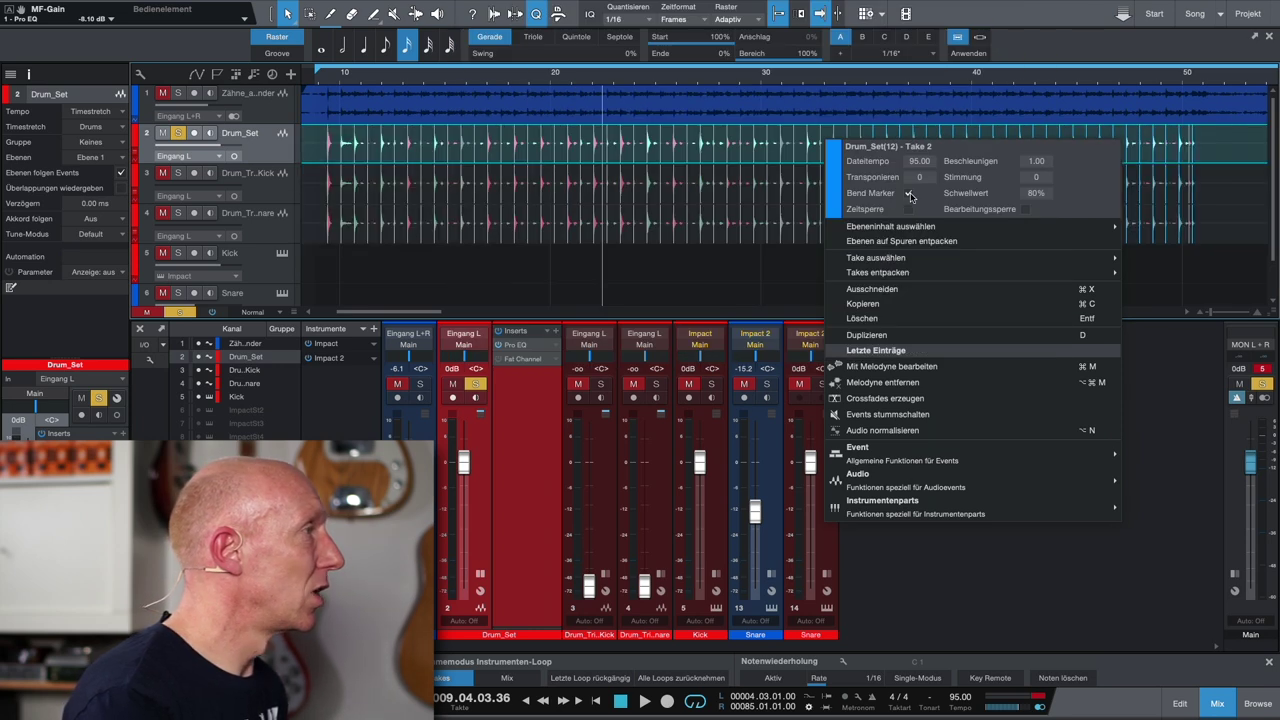
click(780, 287)
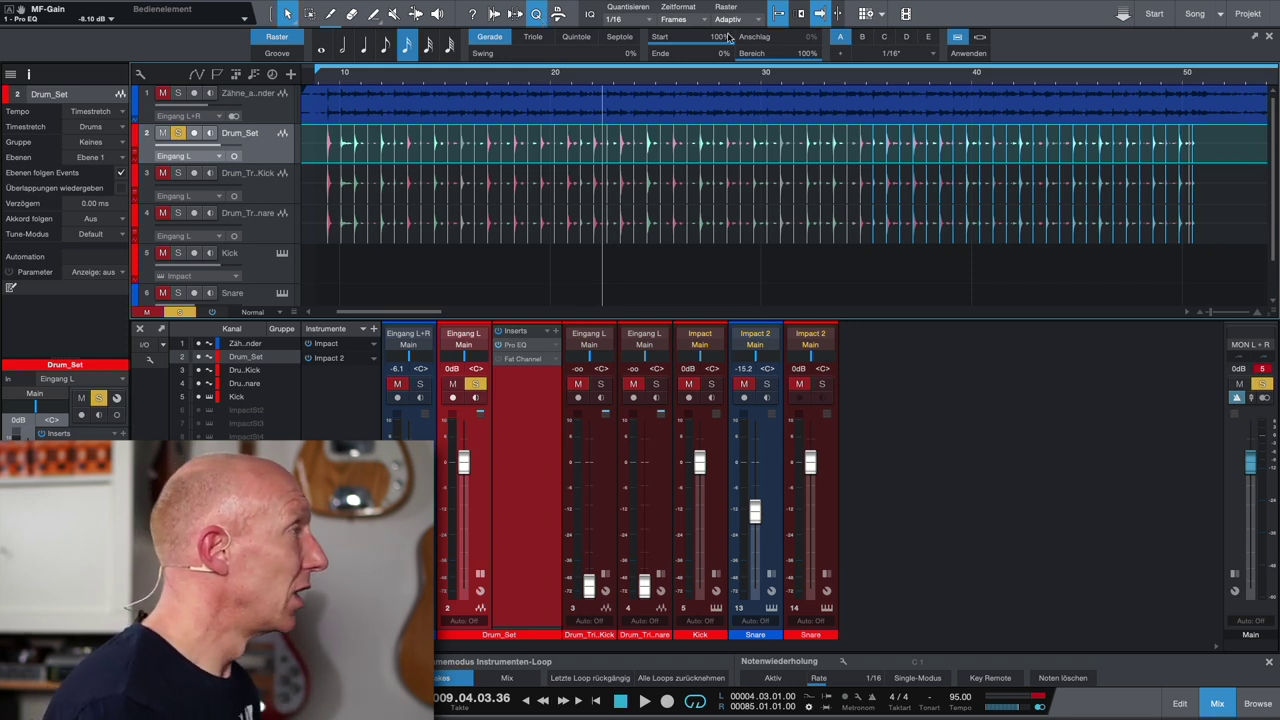
- Disable Bend Marker for the Drum_Set audio event again
right_click(723, 146)
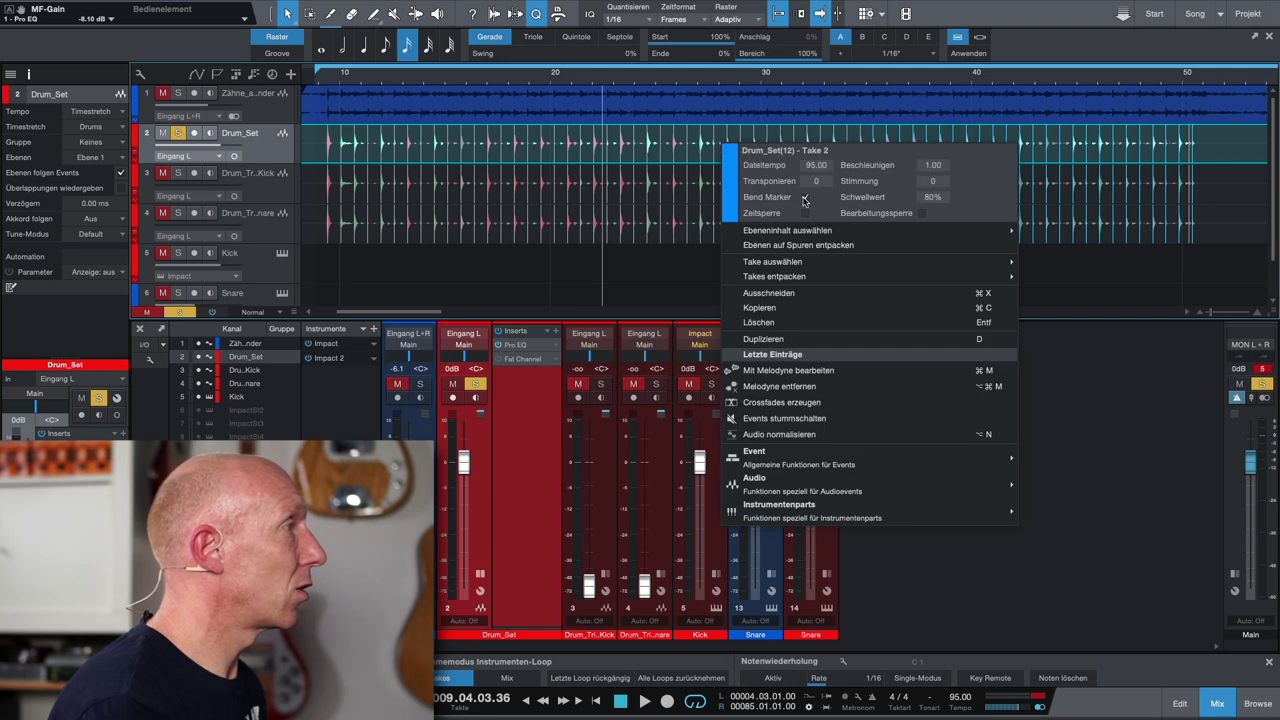
click(805, 198)
click(683, 278)
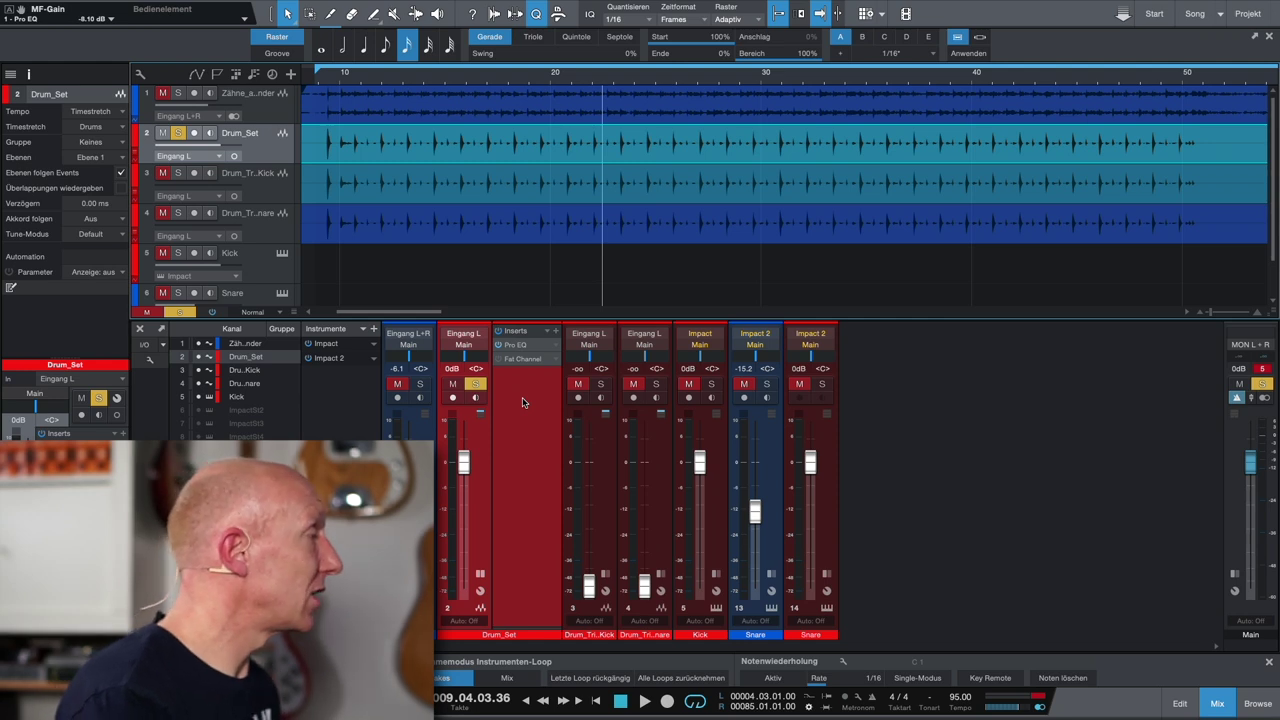
- Inspect the Fat Channel compressor on Drum_Set while playing the drums from about timeline position 12, and close it
click(522, 360)
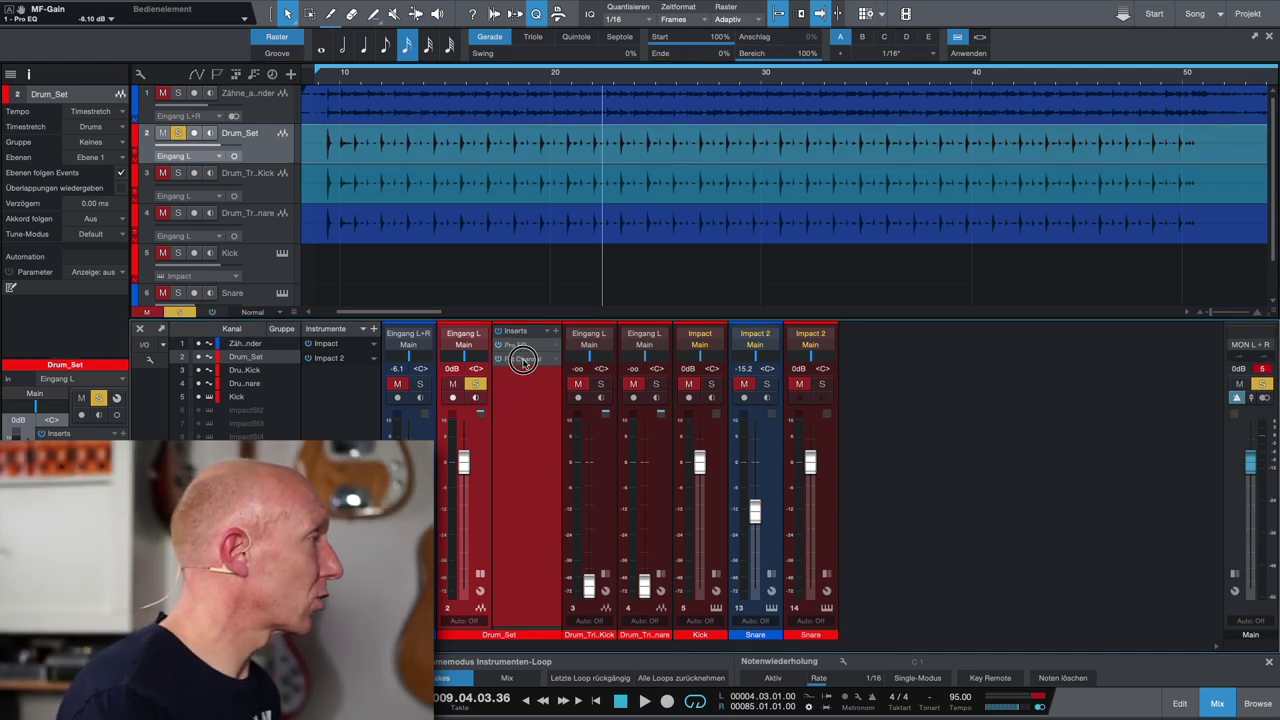
drag(944, 503, 955, 272)
click(950, 240)
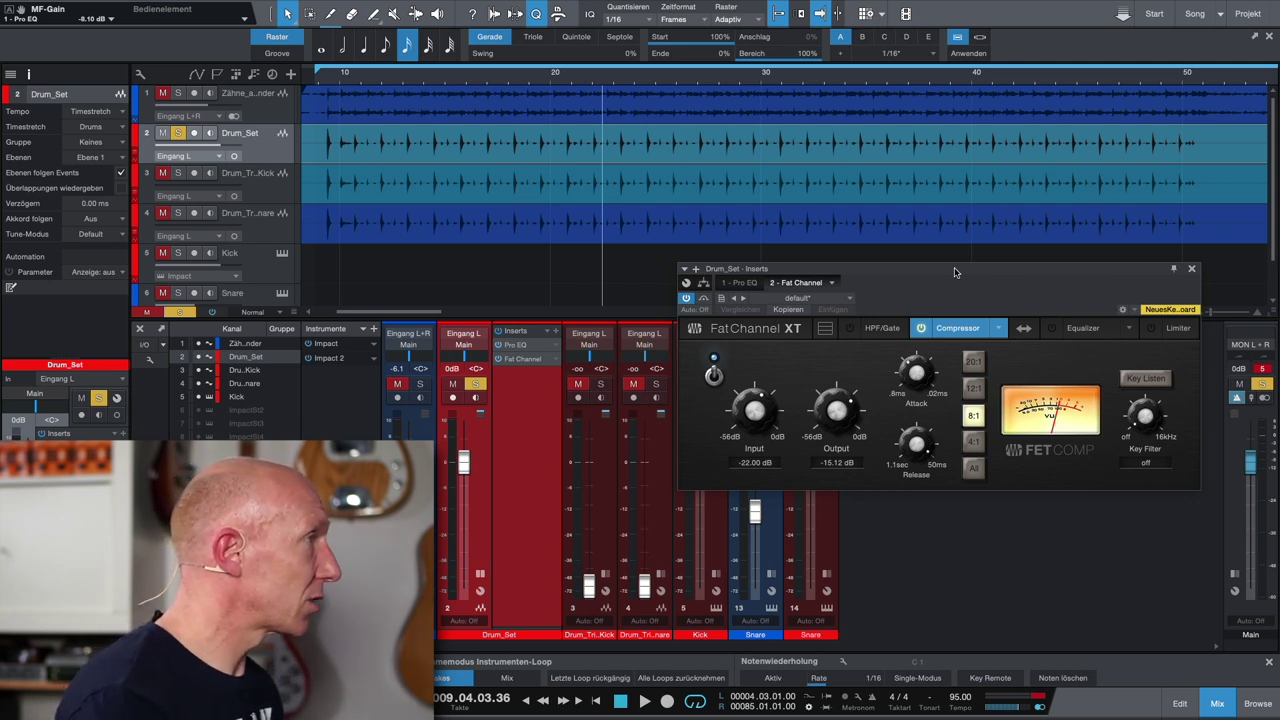
click(378, 86)
key(space)
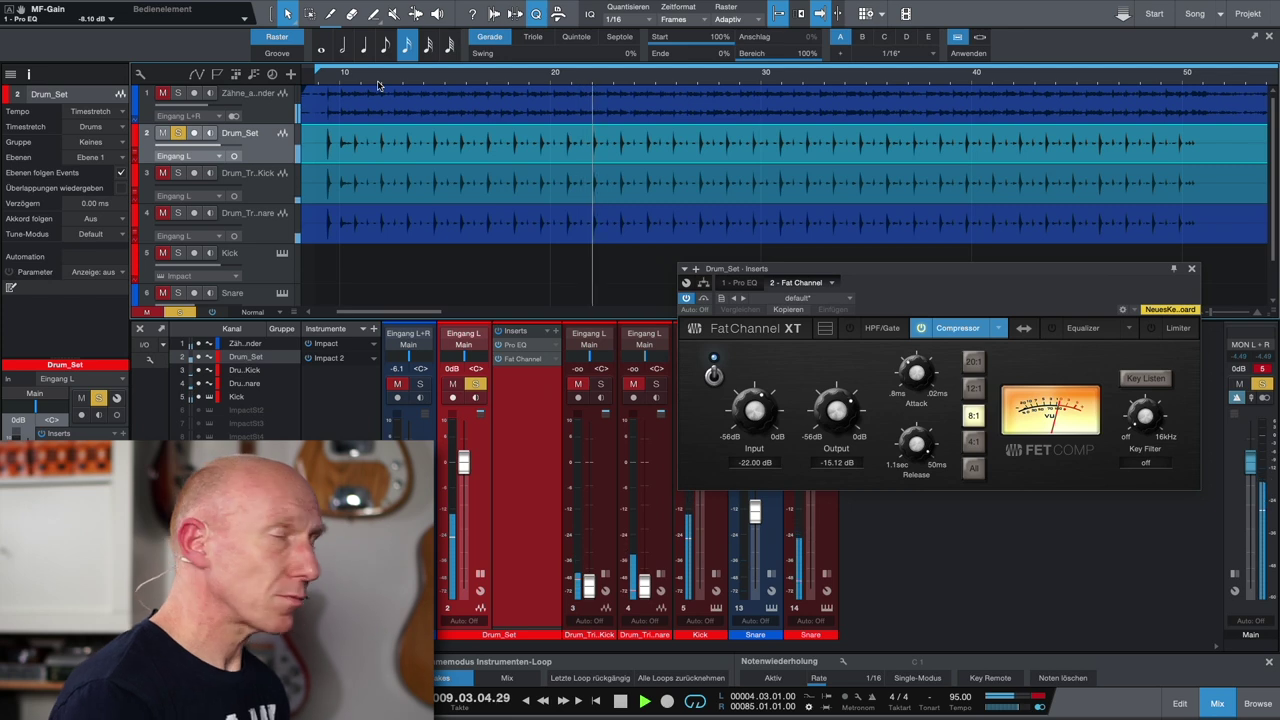
key(space)
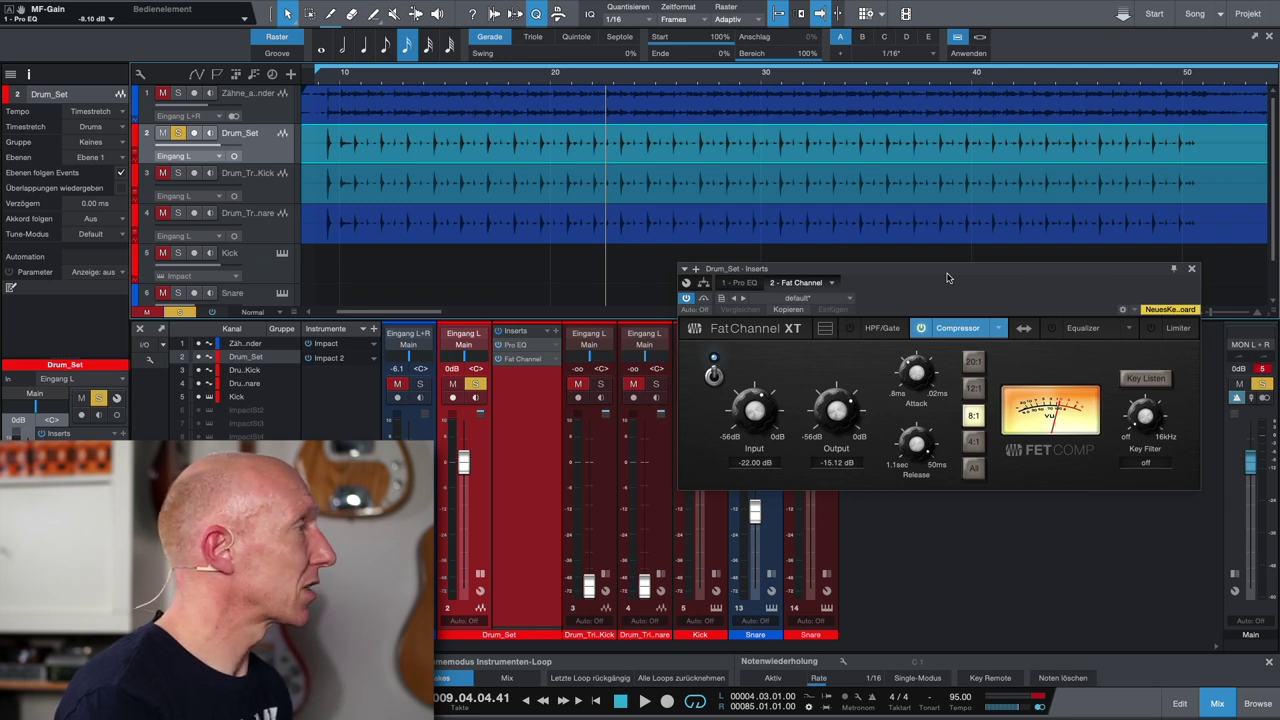
click(1192, 270)
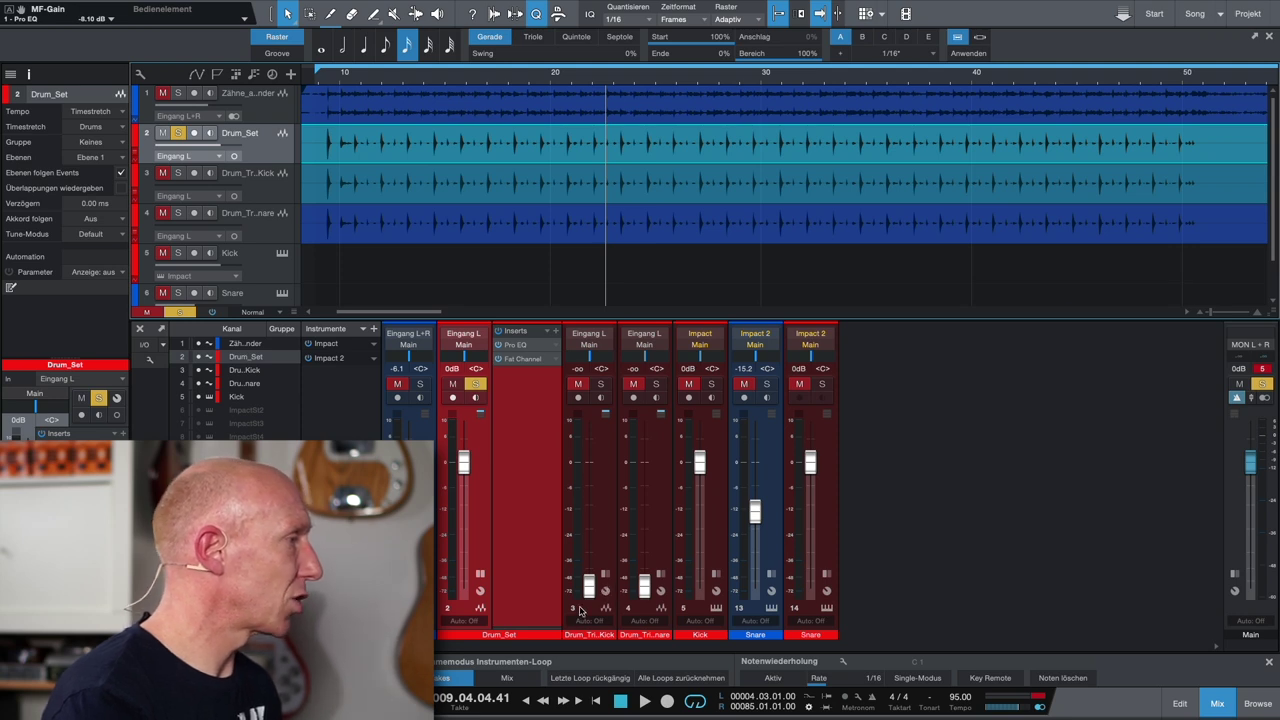
- Expand the inserts of the Drum_Trigger_Kick channel and examine its Gate settings
click(607, 573)
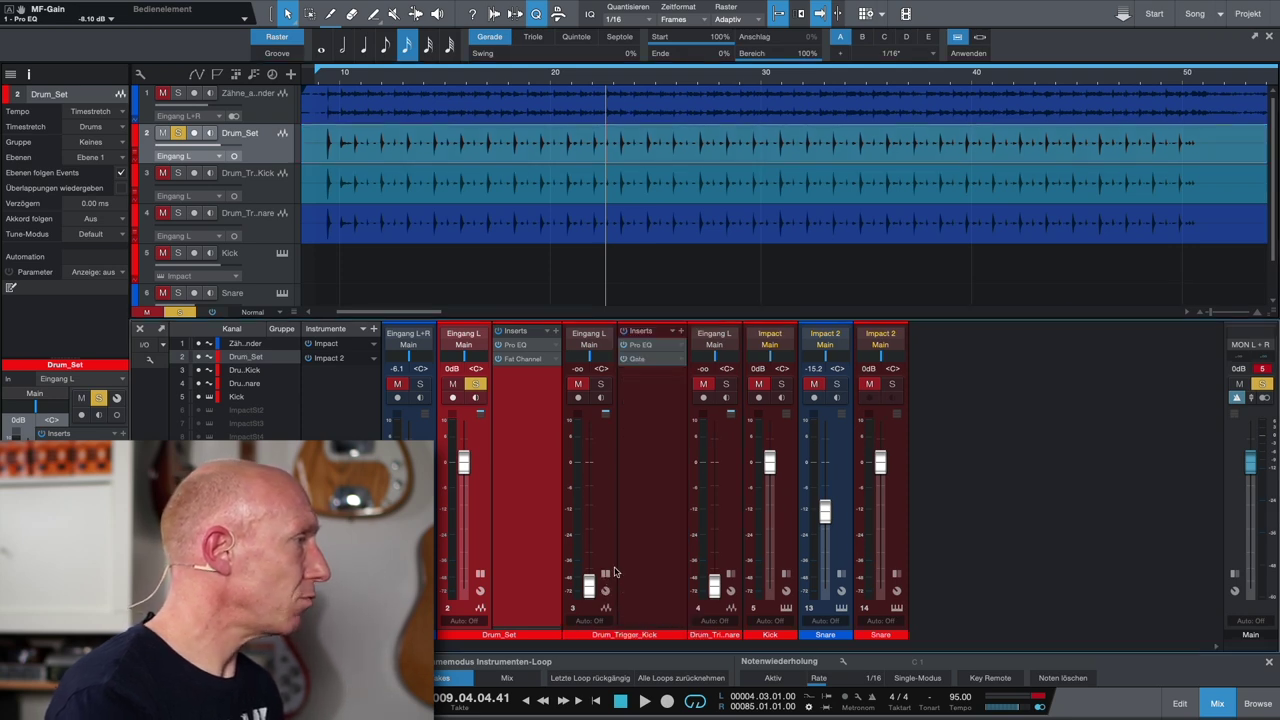
click(648, 359)
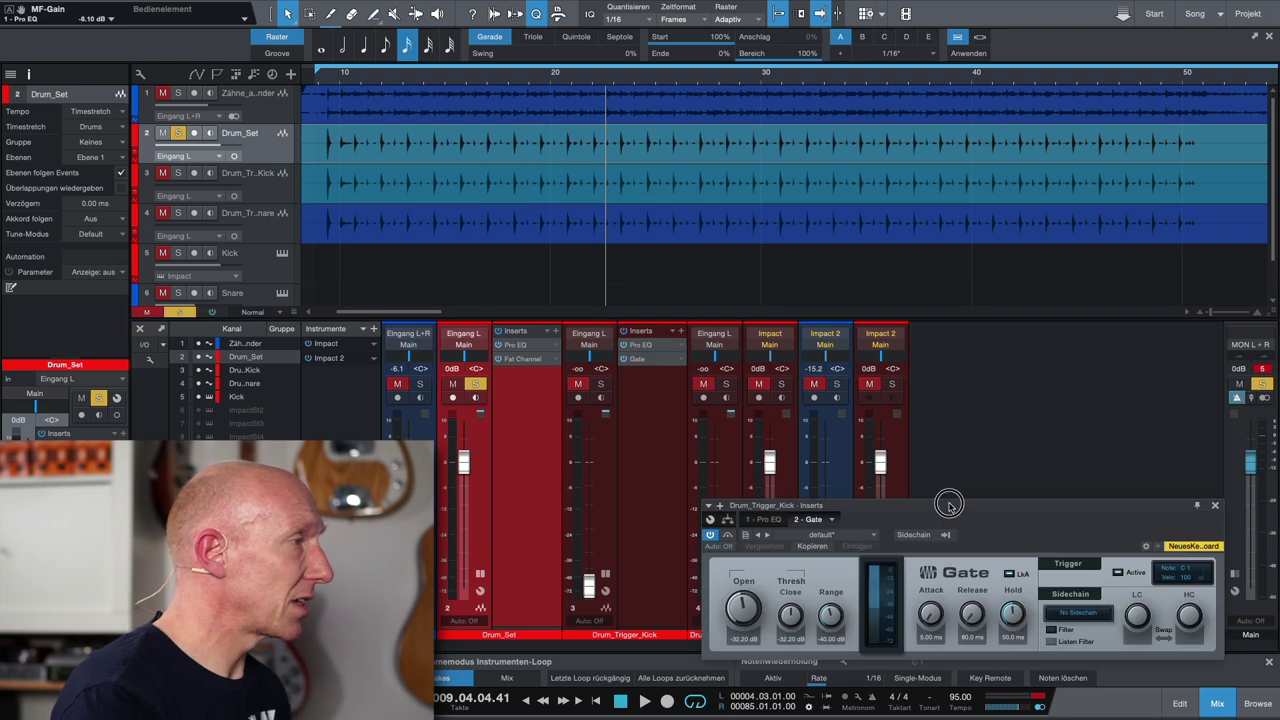
drag(945, 505, 880, 186)
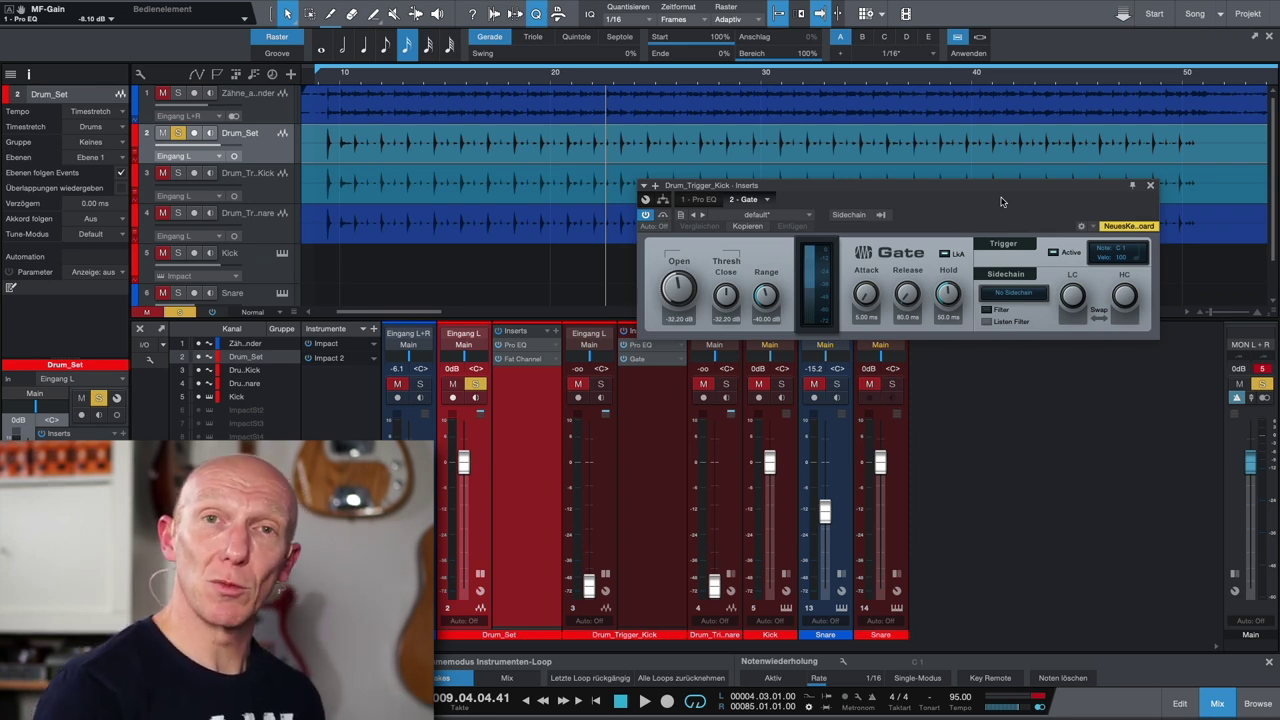
click(1150, 185)
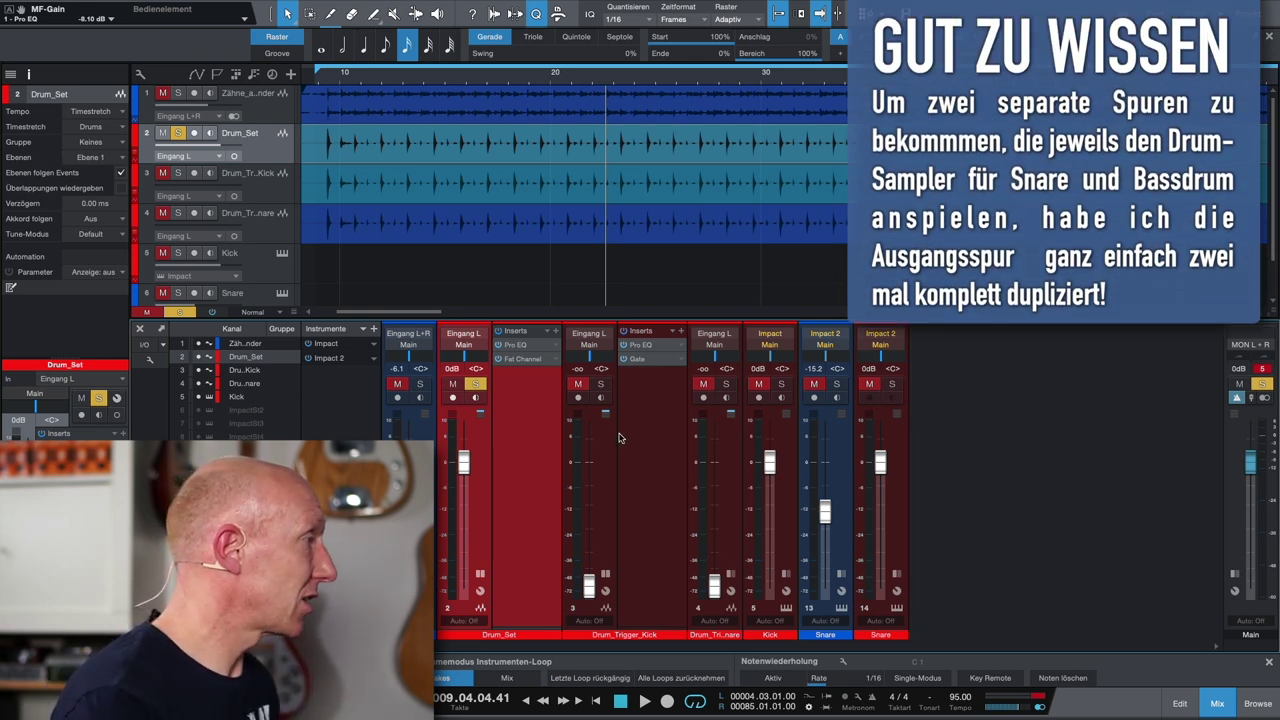
- Solo the Drum_Trigger_Kick channel in place of Drum_Set and raise its fader to +0.3 dB
click(601, 385)
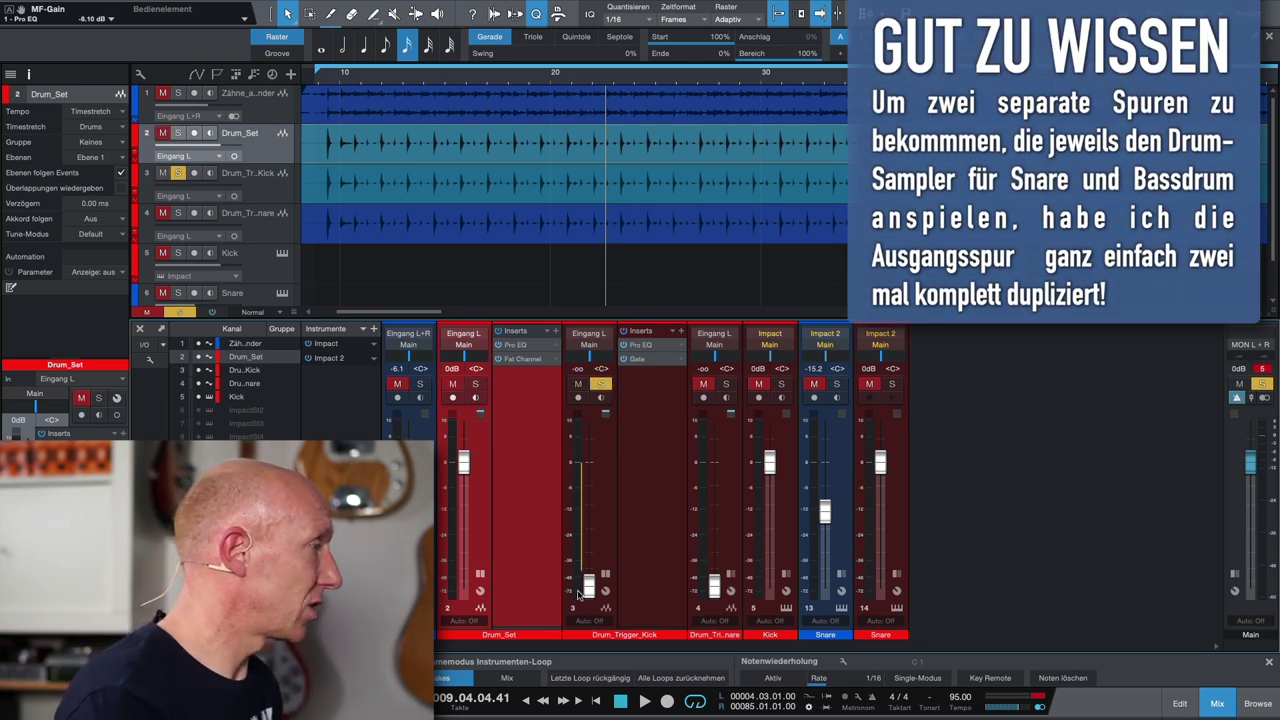
drag(588, 588, 590, 462)
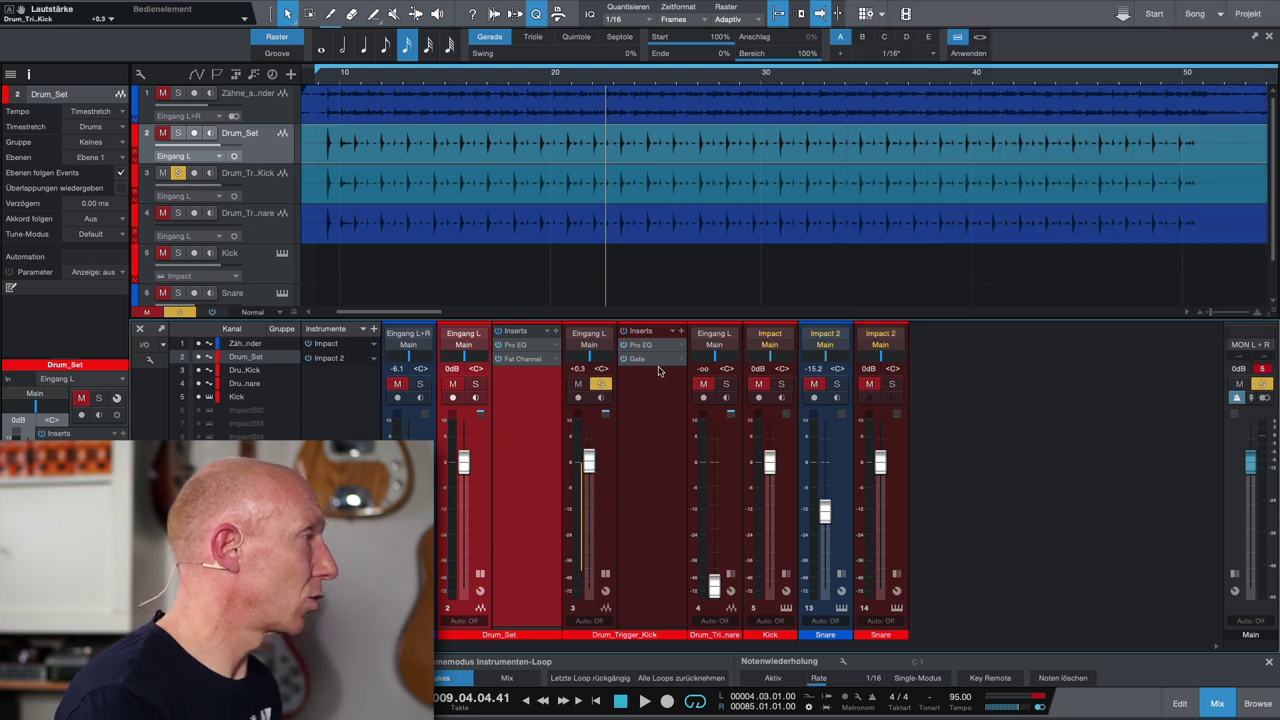
- Examine the high-cut filter in the Drum_Trigger_Kick channel's Pro EQ while listening to the track, and close the EQ
click(645, 346)
drag(854, 184, 921, 142)
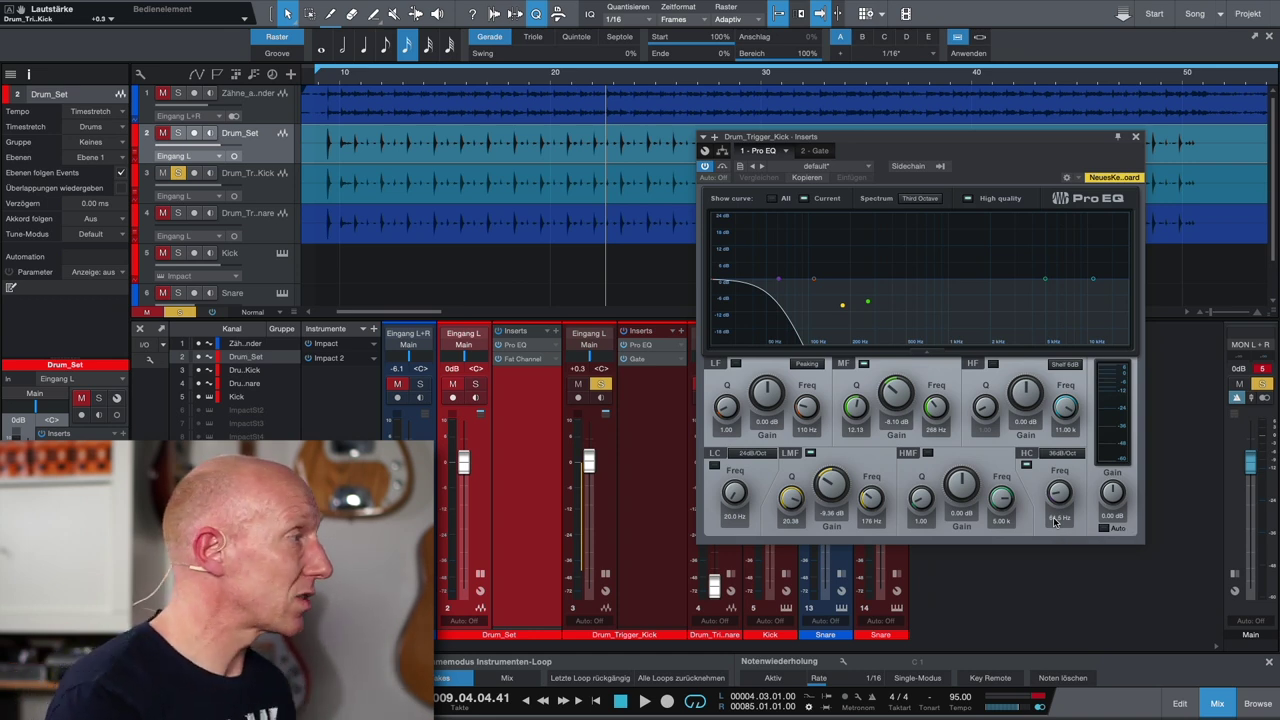
key(space)
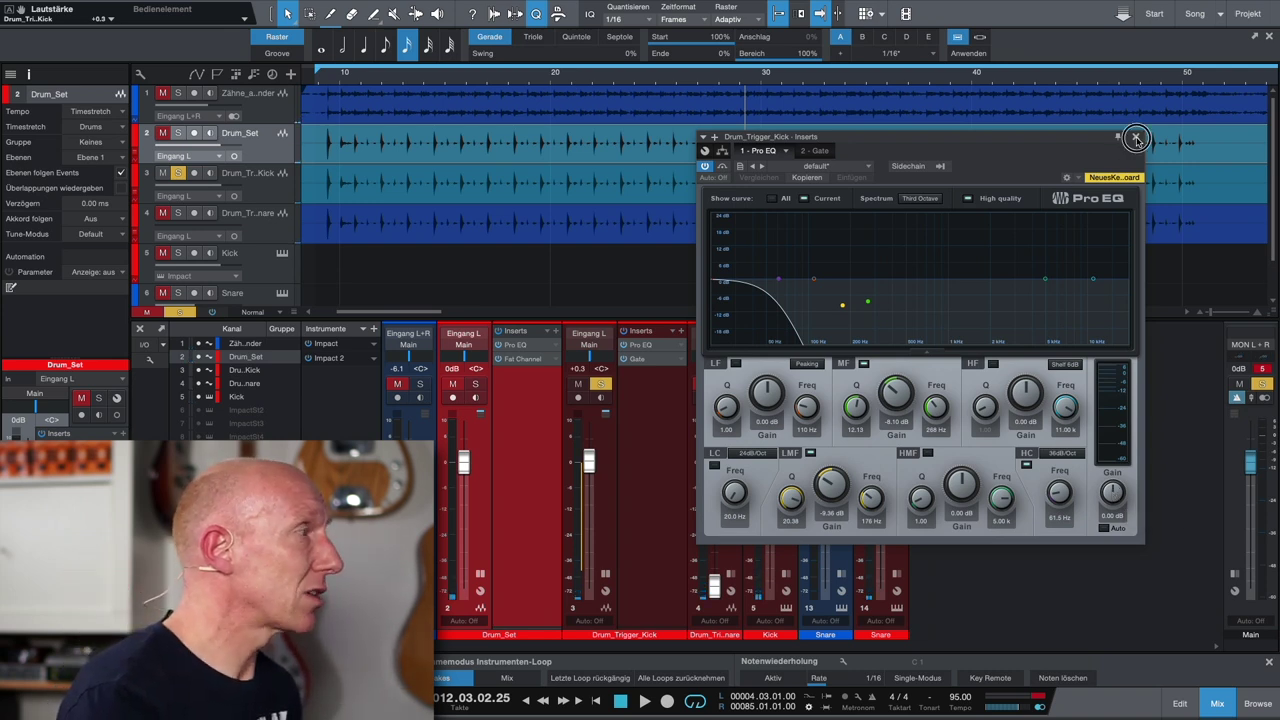
click(1136, 138)
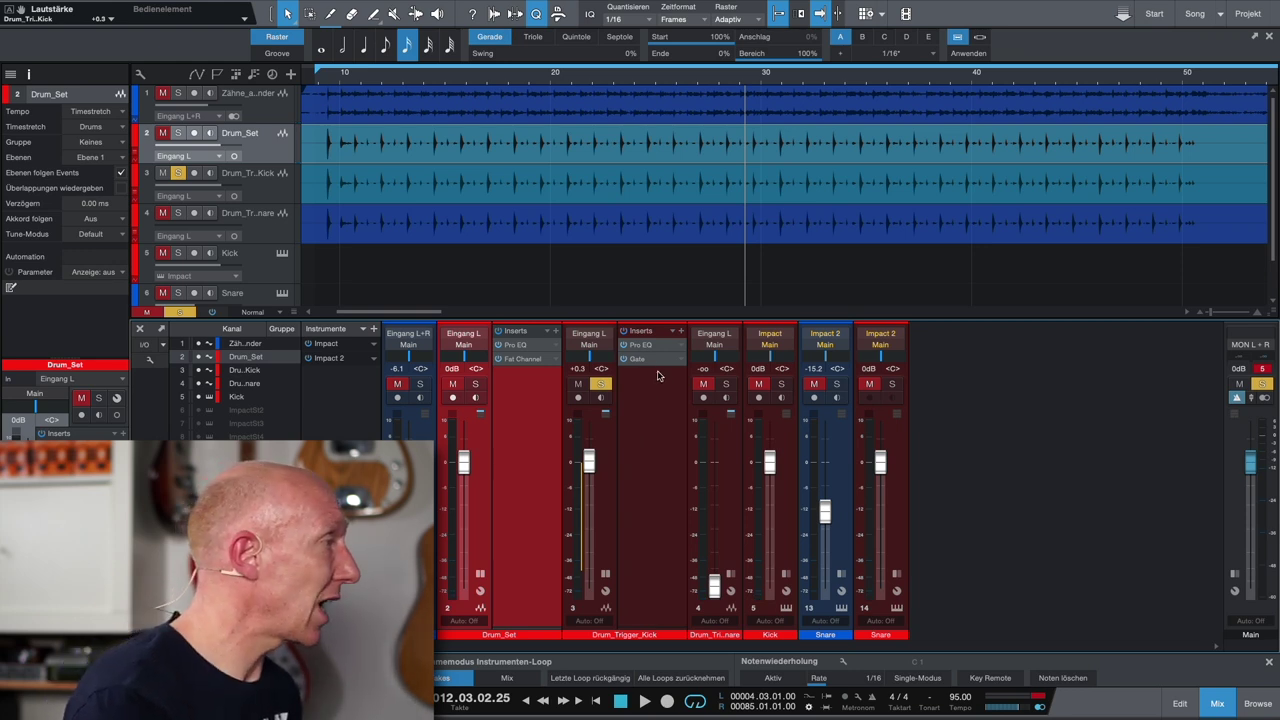
- Examine the Gate on the Drum_Trigger_Kick channel with the track soloed, and close its window
click(638, 359)
drag(889, 190, 896, 237)
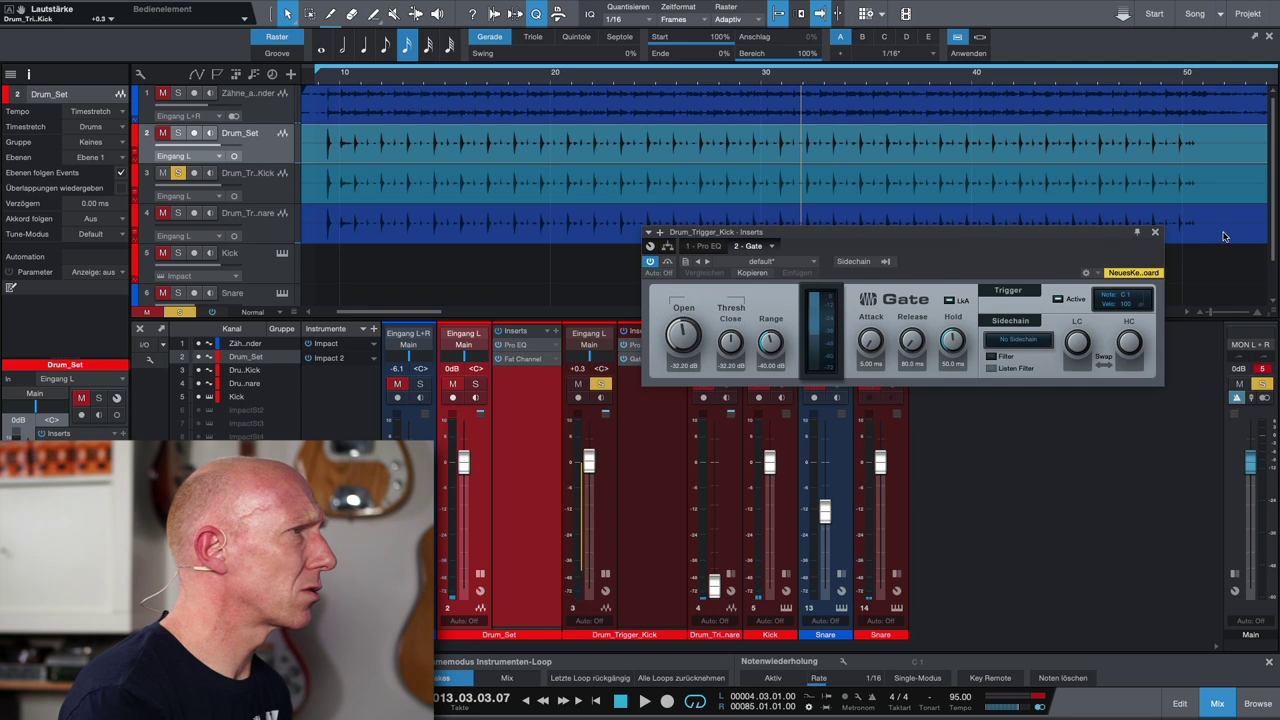
click(1157, 232)
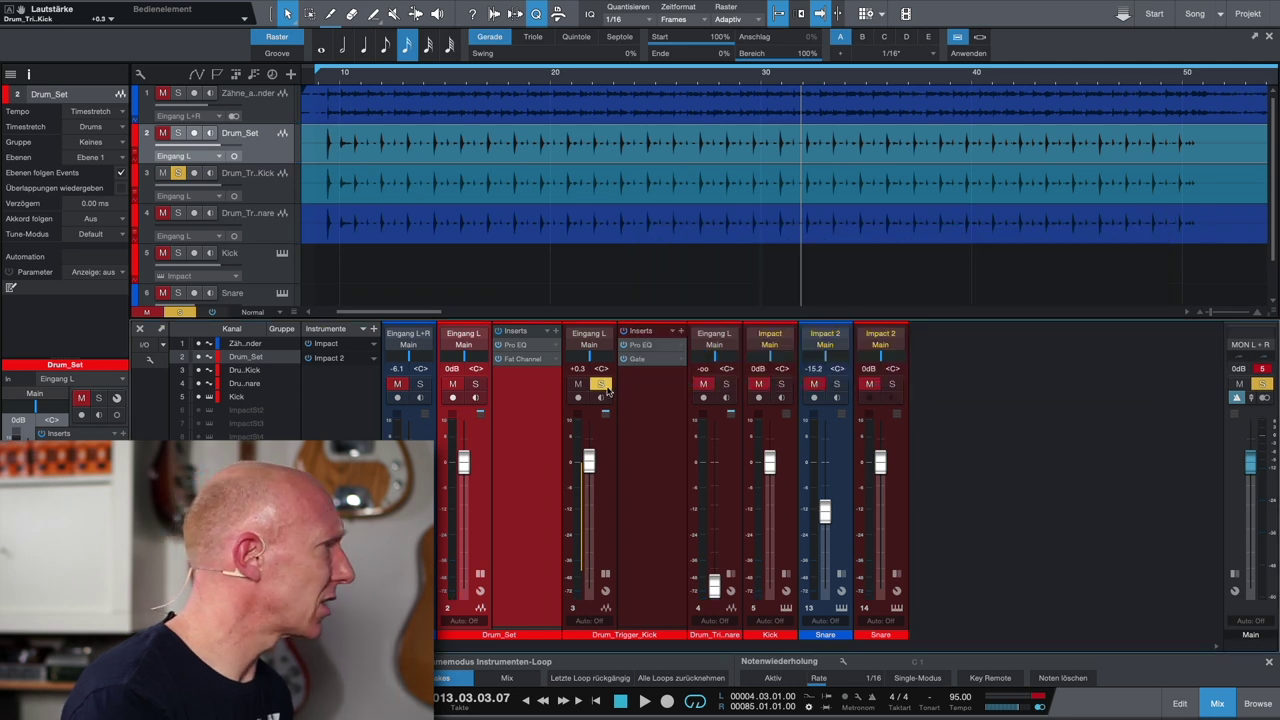
- Play the drums with the Drum_Trigger_Kick solo switched off, and solo the channel again for comparison
click(600, 384)
key(space)
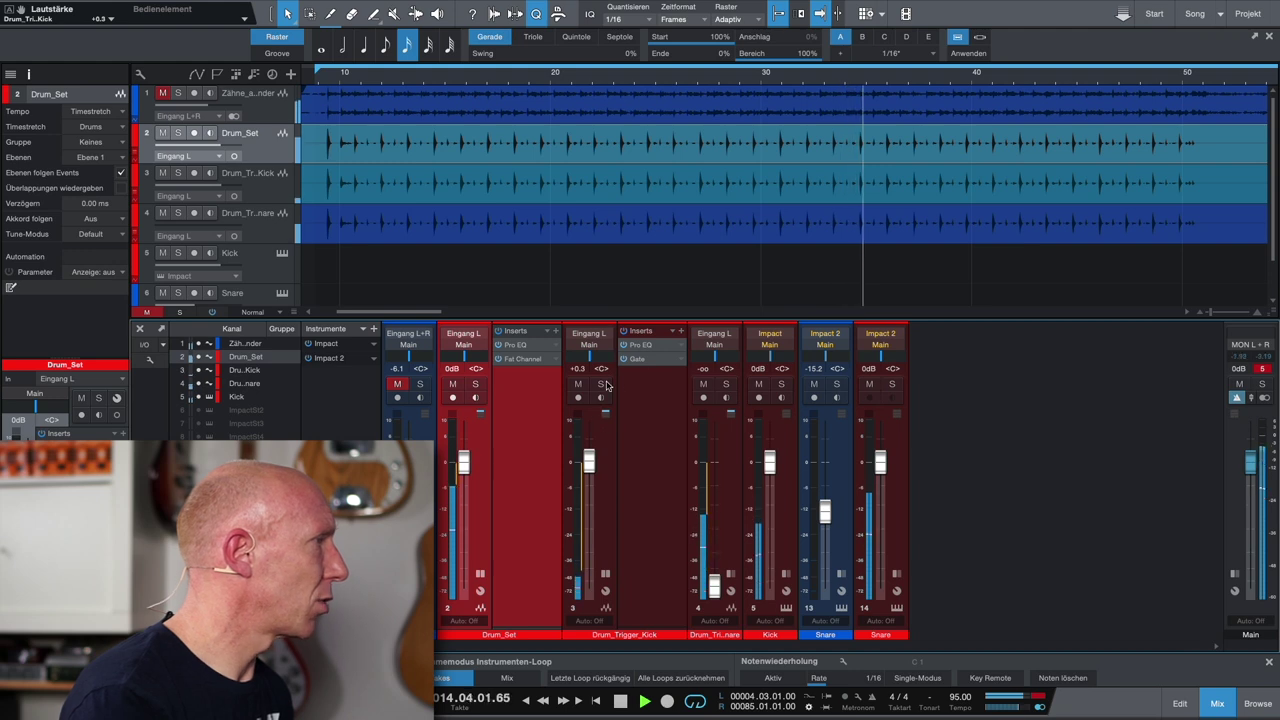
click(600, 384)
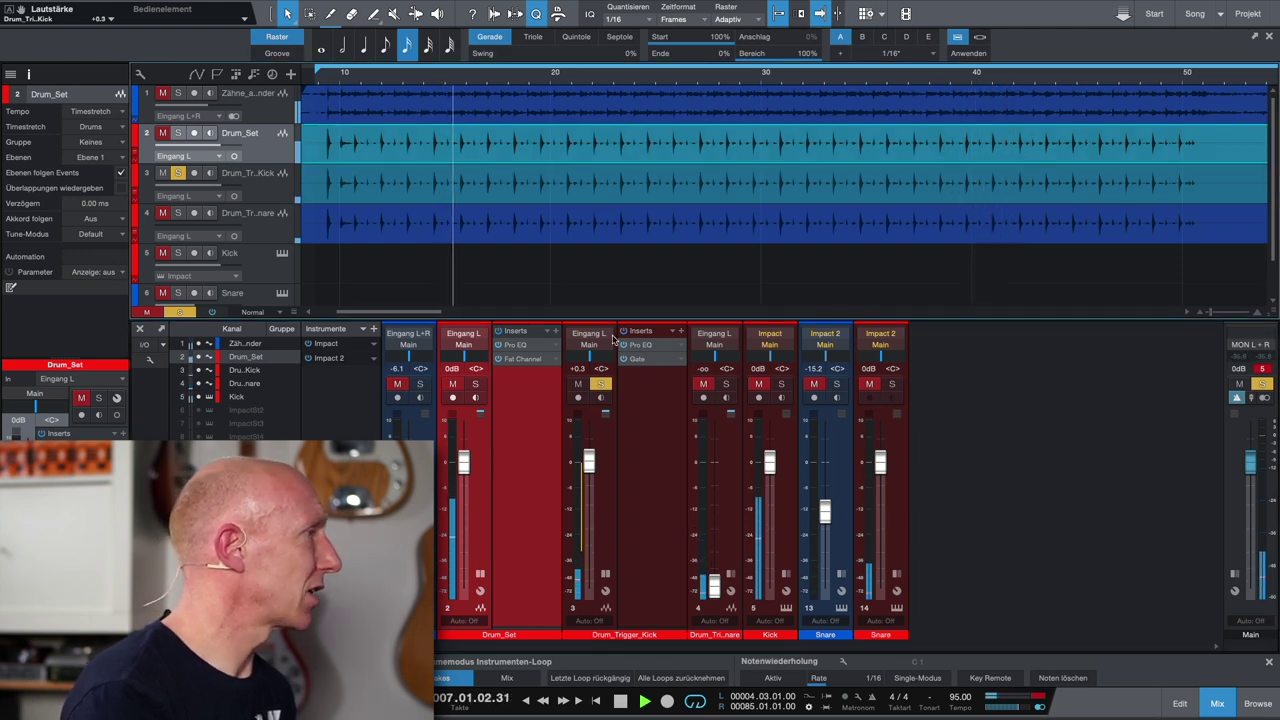
- Check the Gate trigger on Drum_Trigger_Kick, close it and open the Impact instrument editor of the Kick channel
click(638, 359)
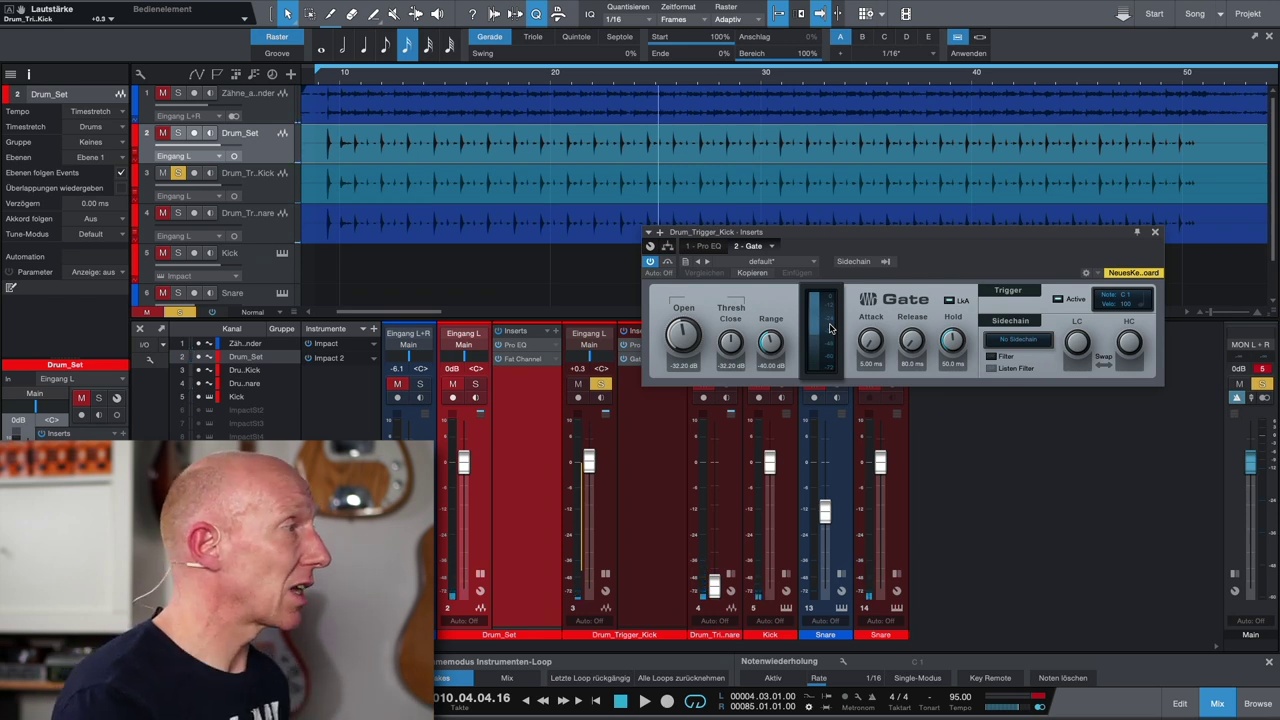
click(1156, 232)
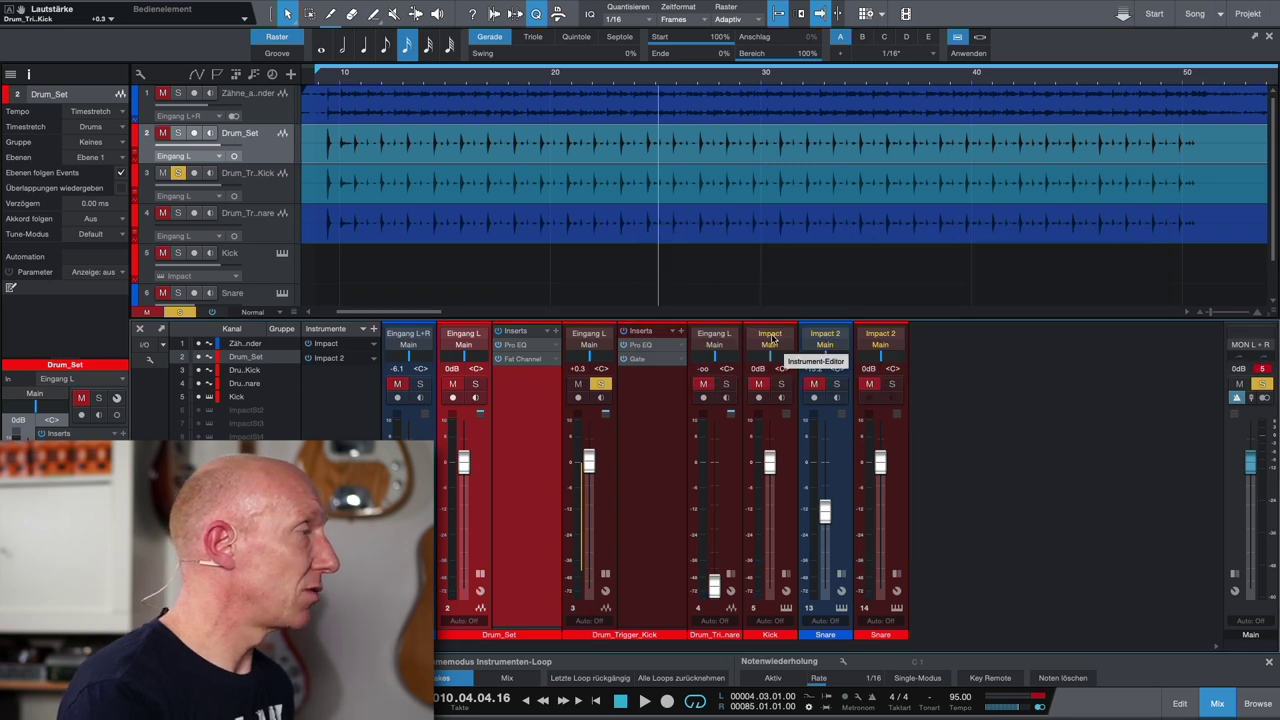
click(759, 338)
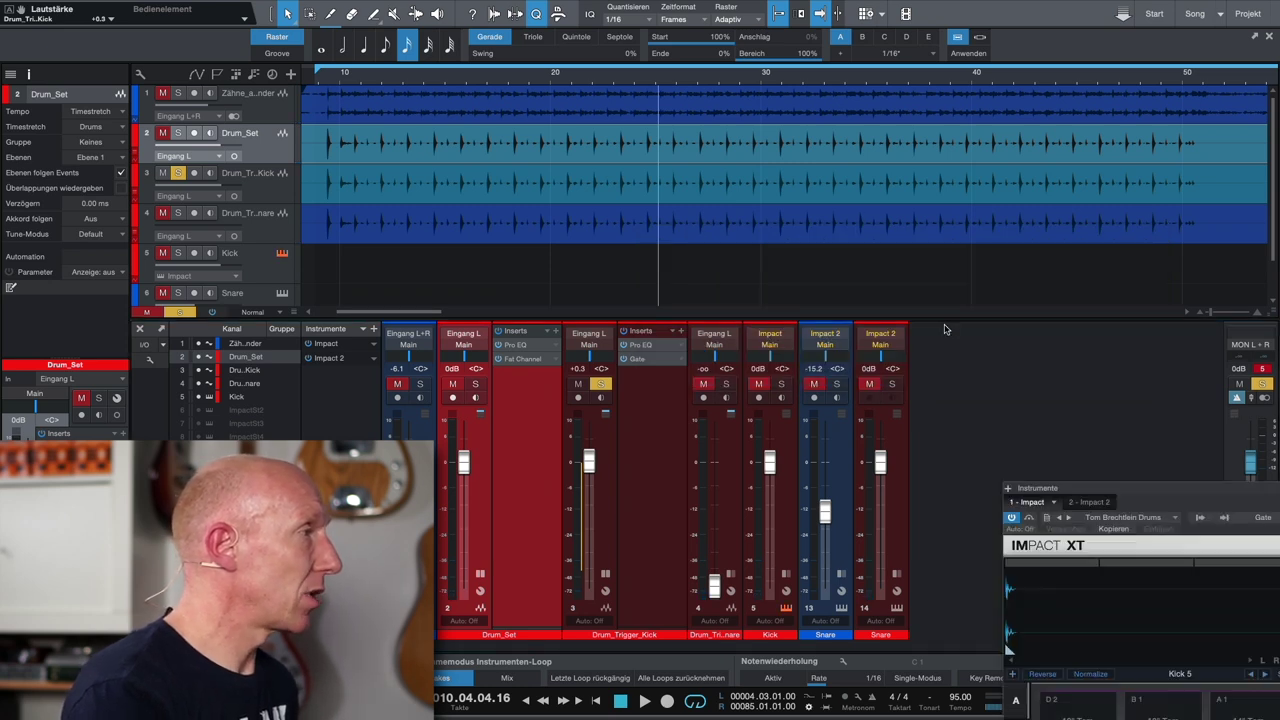
- Switch off the channel solo, audition the Kick pad in Impact XT and close the instrument editor
drag(1151, 494, 775, 63)
click(182, 313)
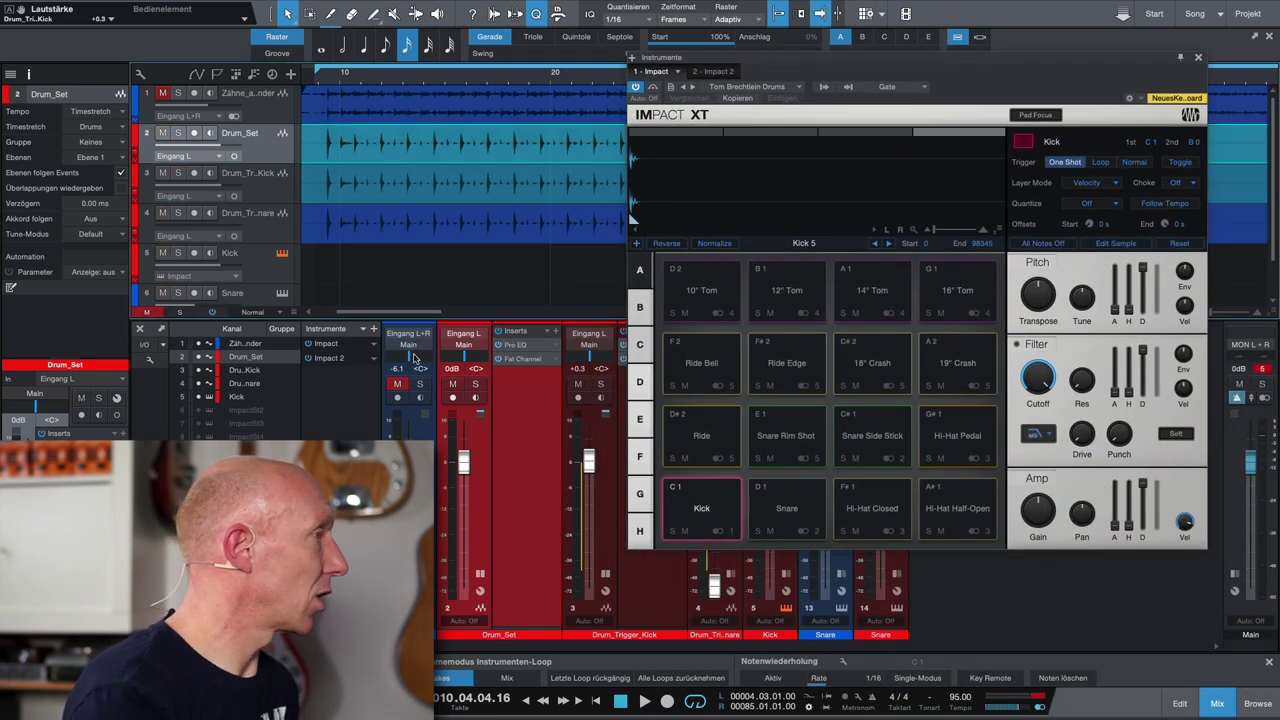
click(698, 518)
click(703, 519)
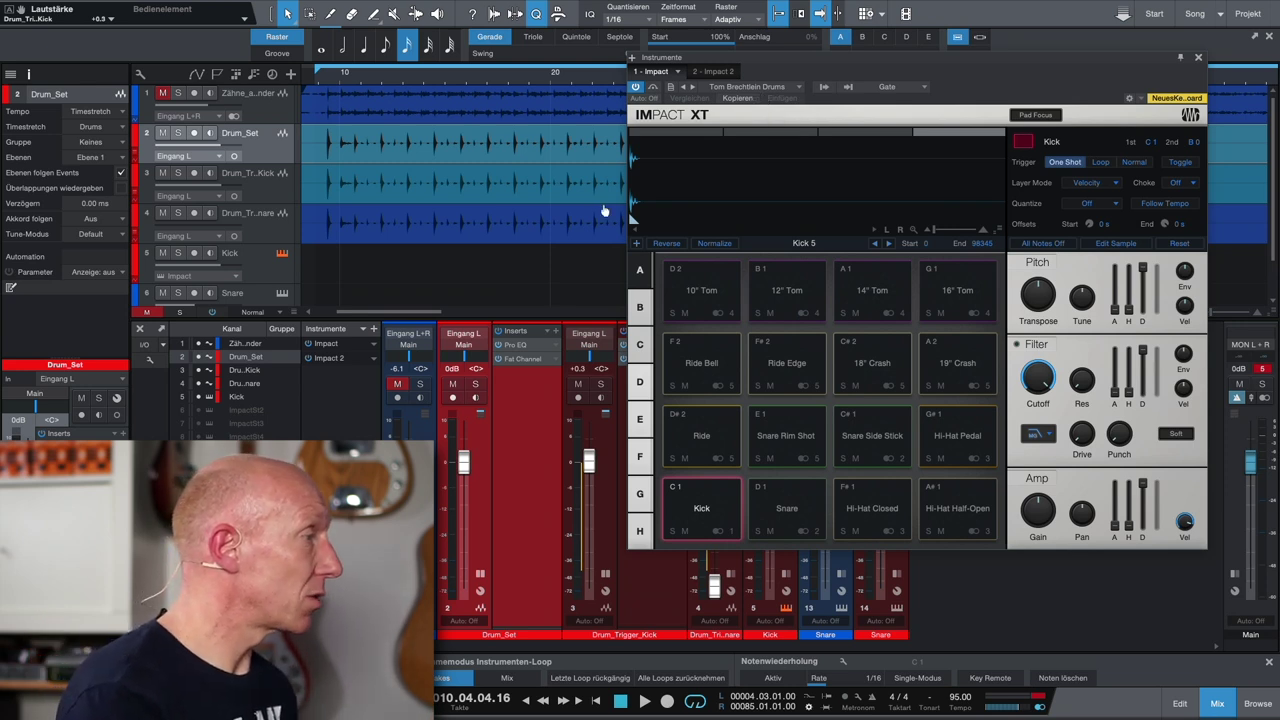
click(707, 510)
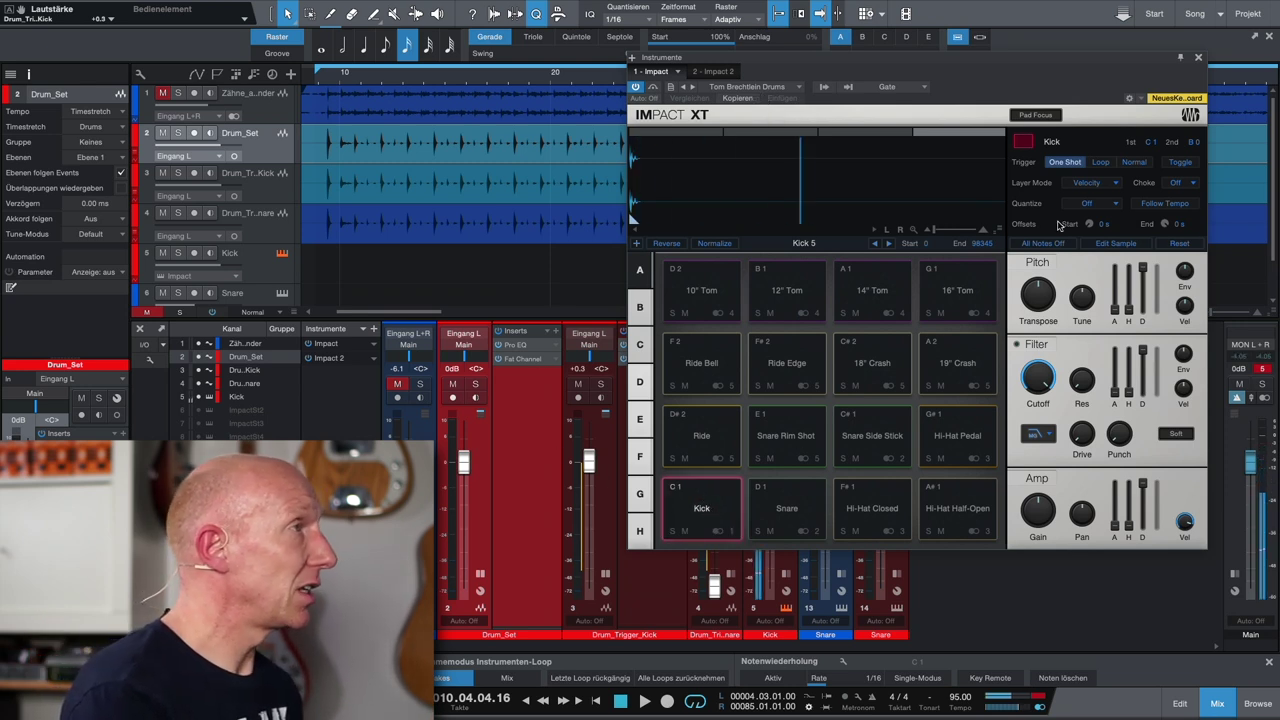
click(1200, 60)
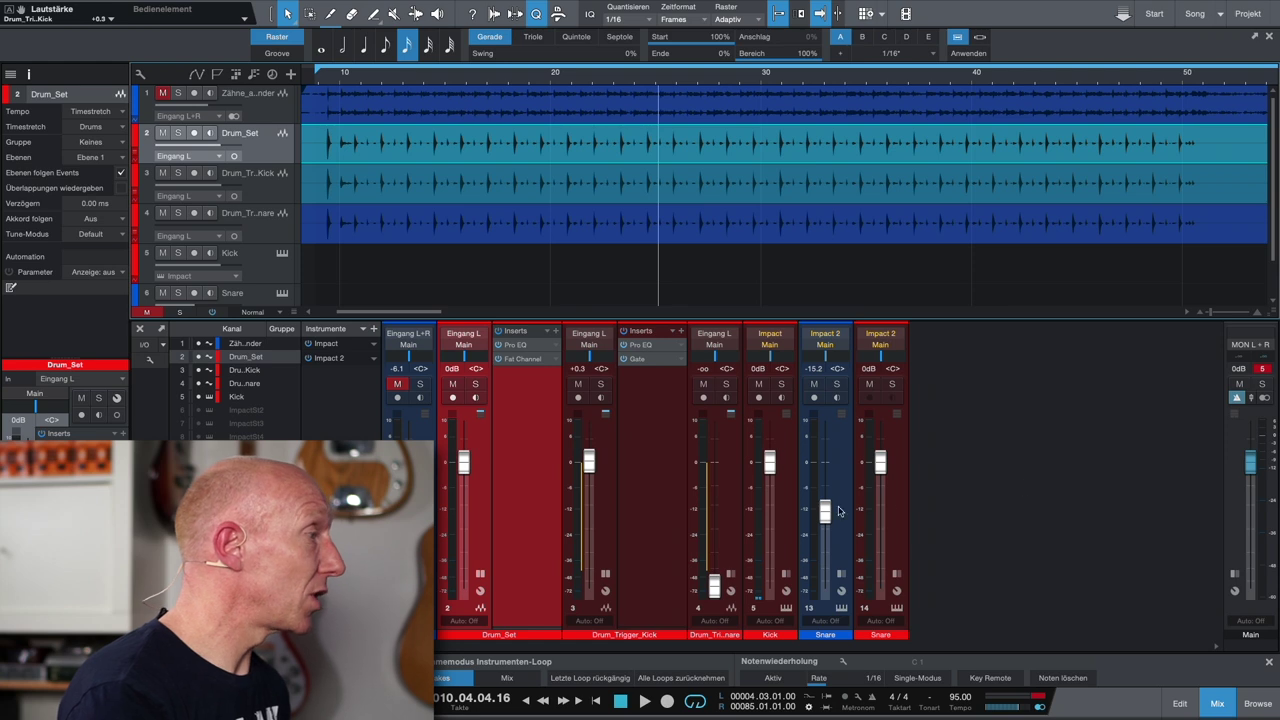
- Lower the Drum_Trigger_Kick fader to -∞ and solo the Drum_Trigger_Snare channel
drag(588, 462, 592, 625)
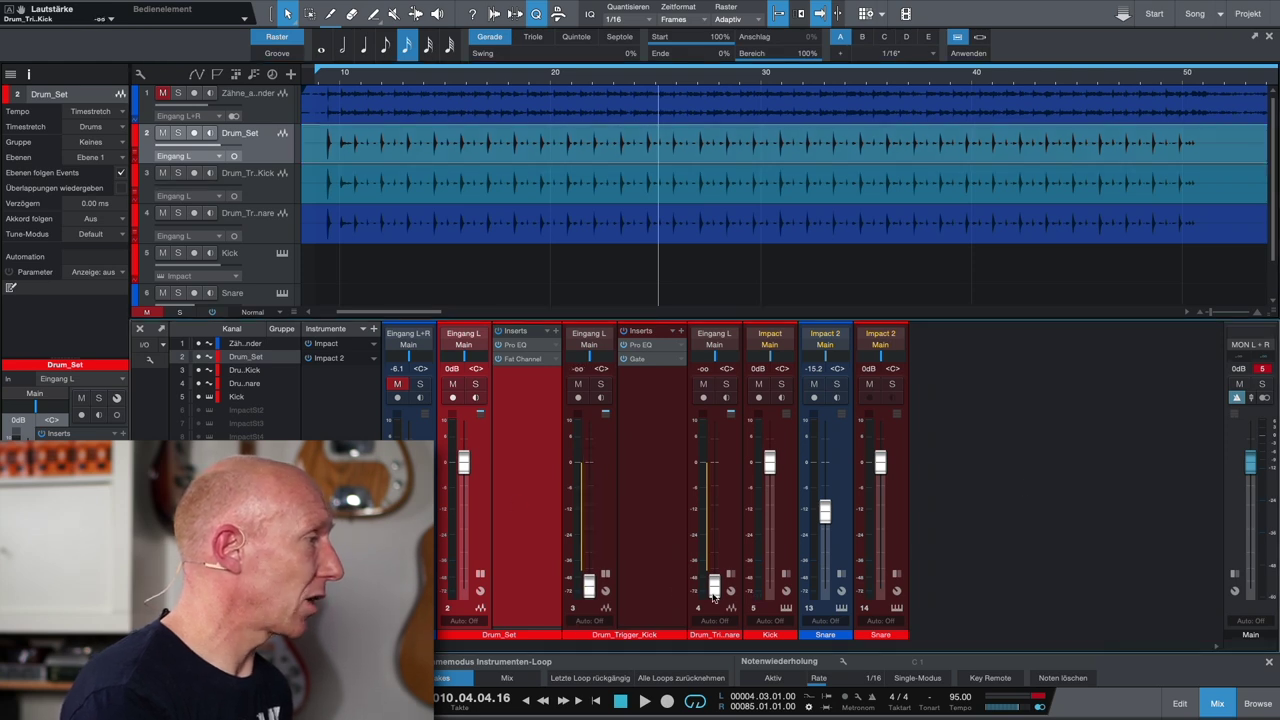
click(727, 384)
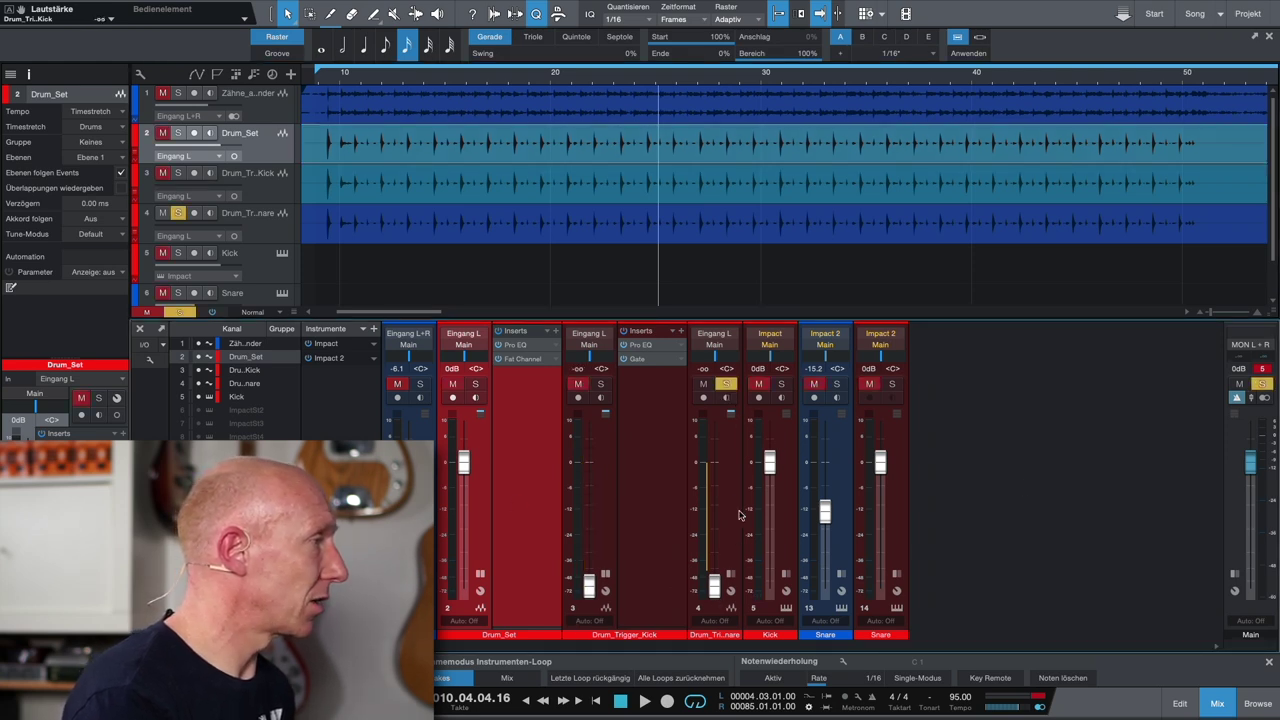
- Open the Pro EQ on Drum_Trigger_Snare and set its low-cut slope to 12 dB/Oct after trying 24 dB/Oct
click(772, 344)
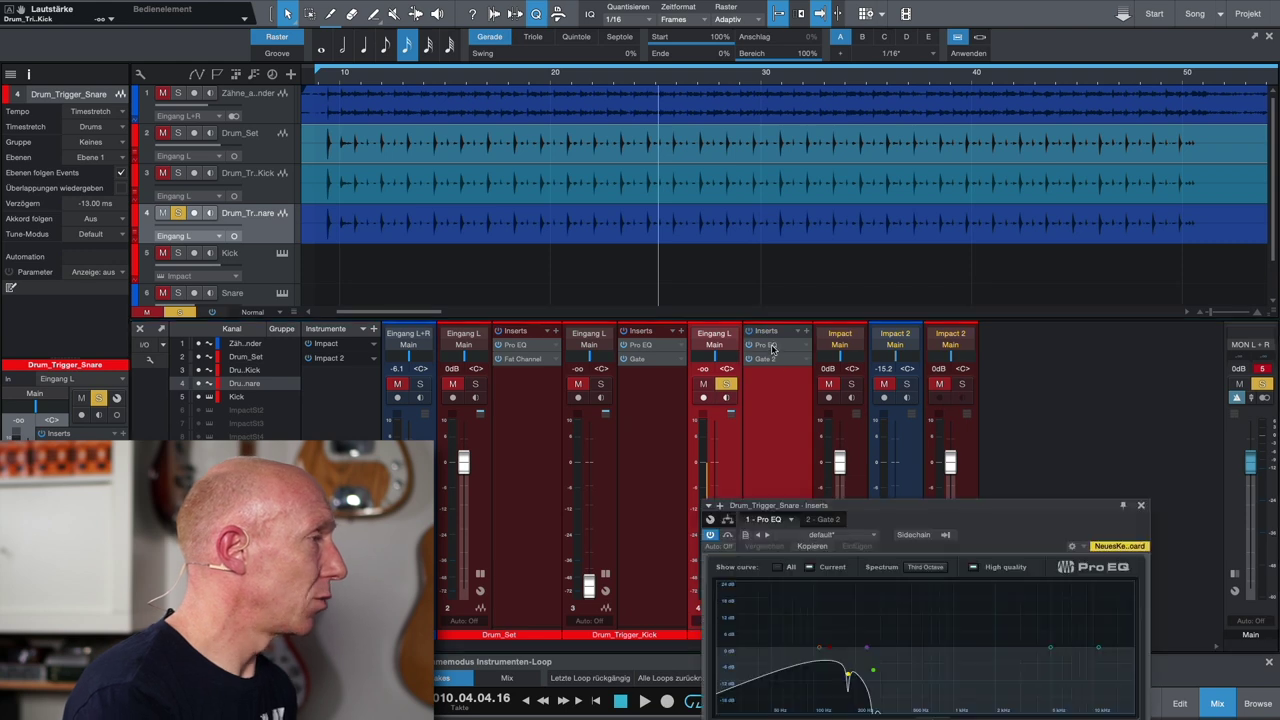
drag(857, 507, 942, 208)
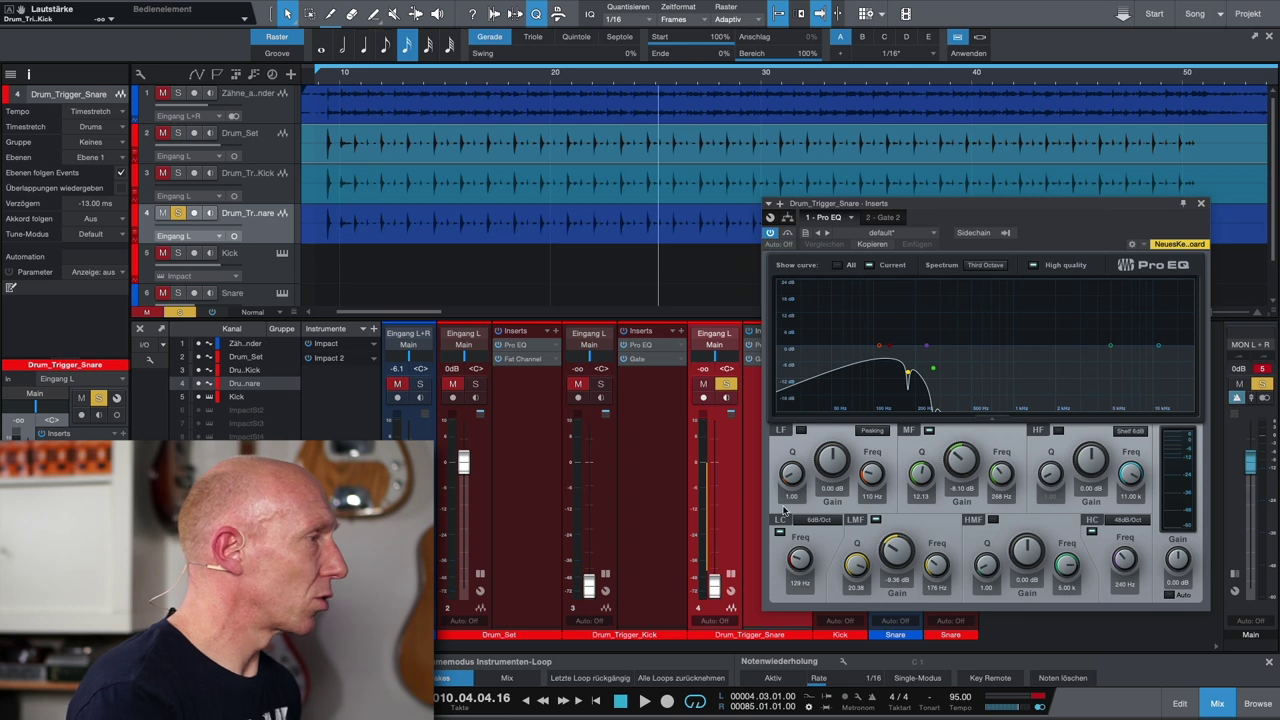
click(818, 521)
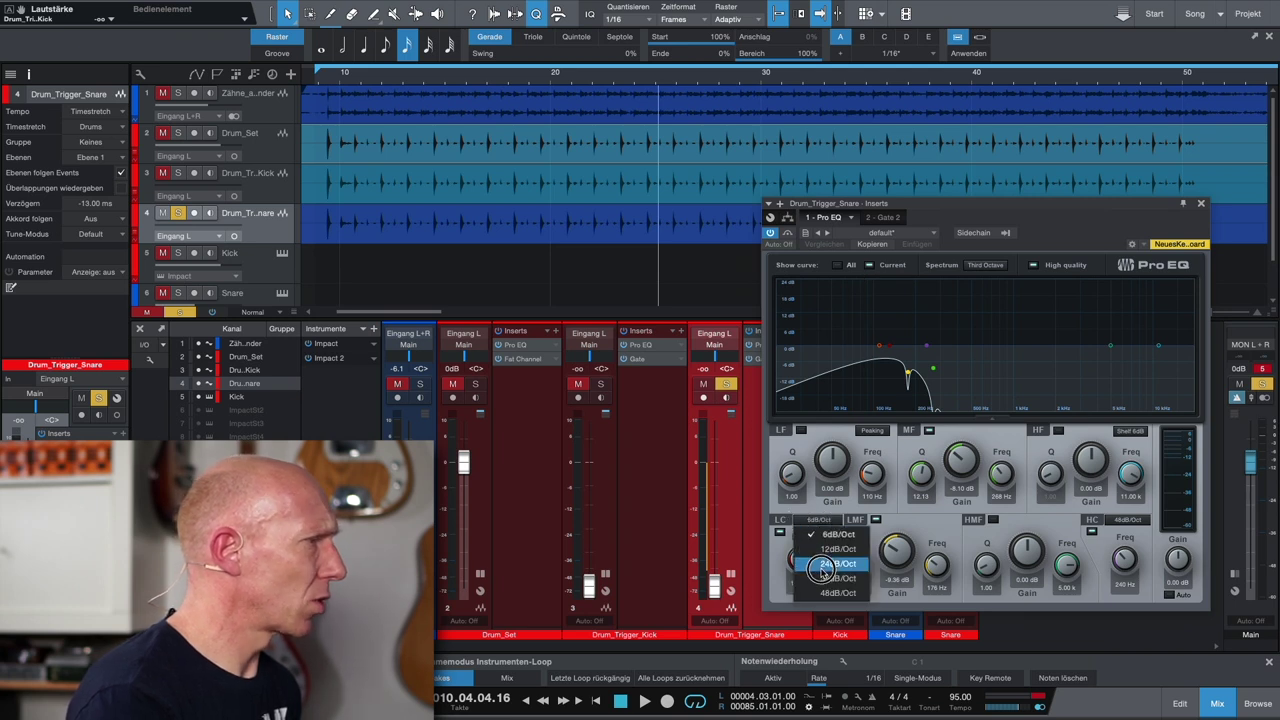
click(836, 564)
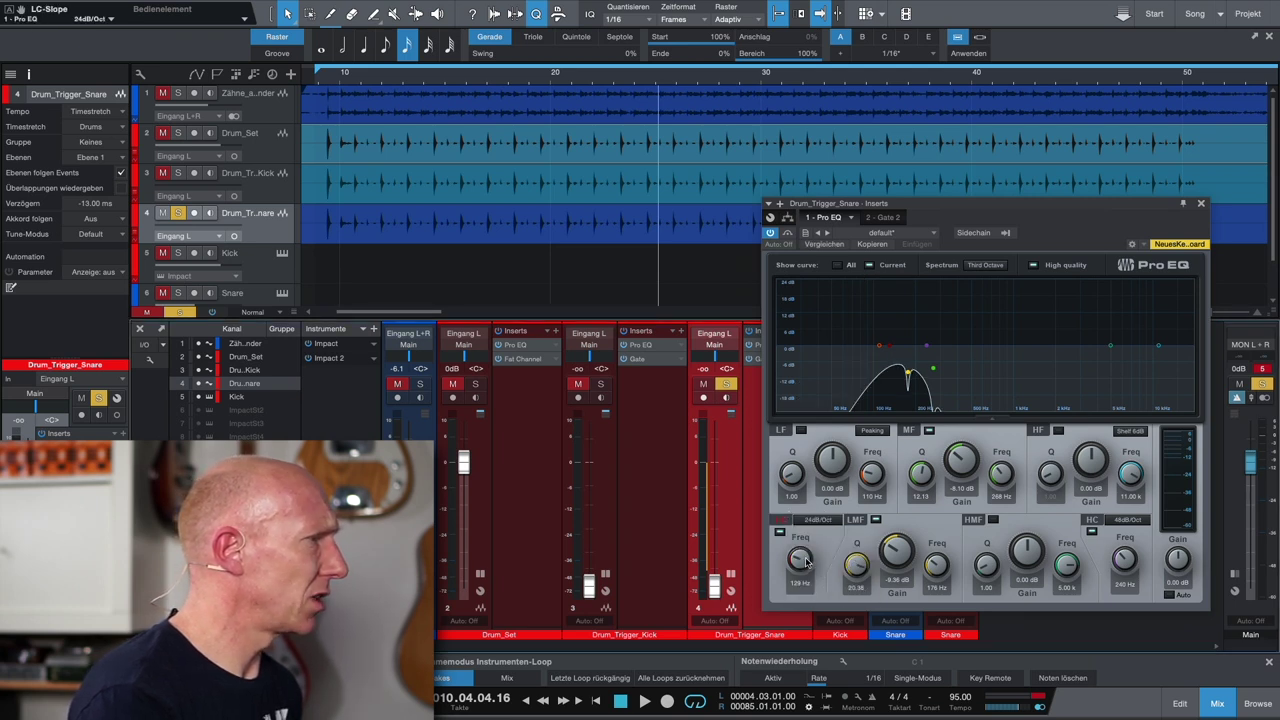
click(820, 520)
click(823, 553)
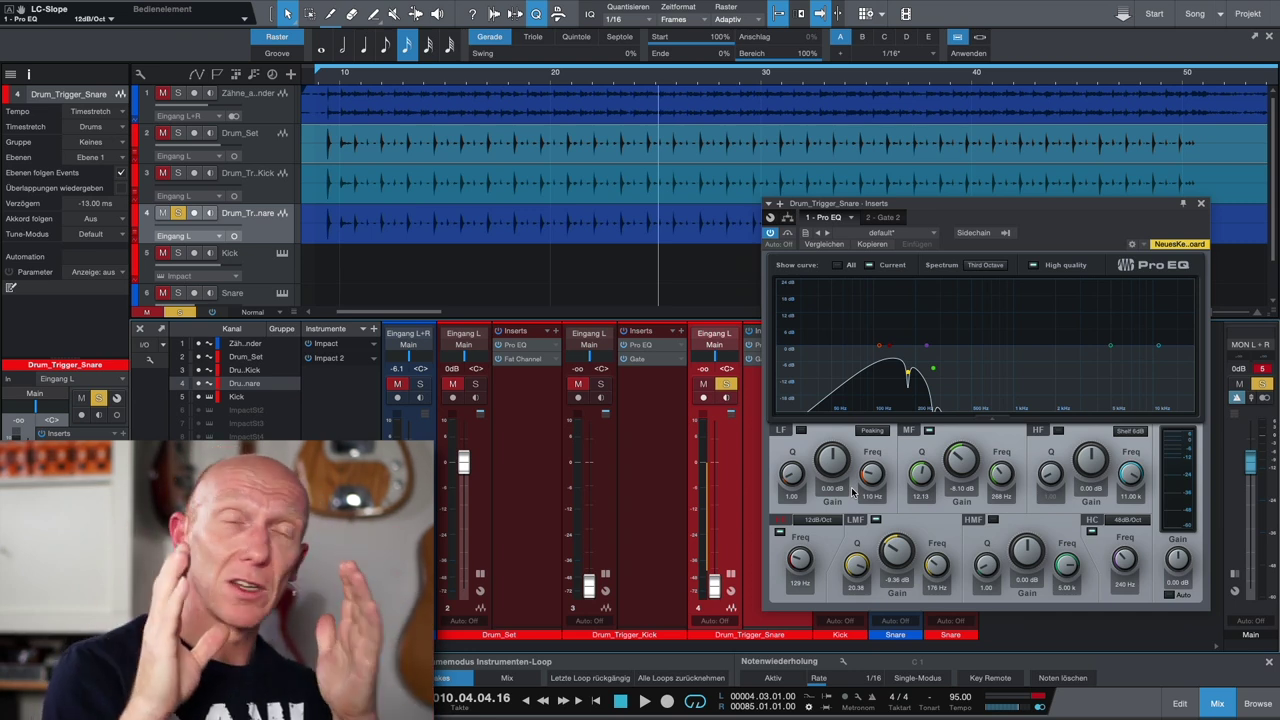
- Raise the Drum_Trigger_Snare fader to +1.0 dB to listen to the filtered signal, and close the Pro EQ
drag(714, 585, 712, 461)
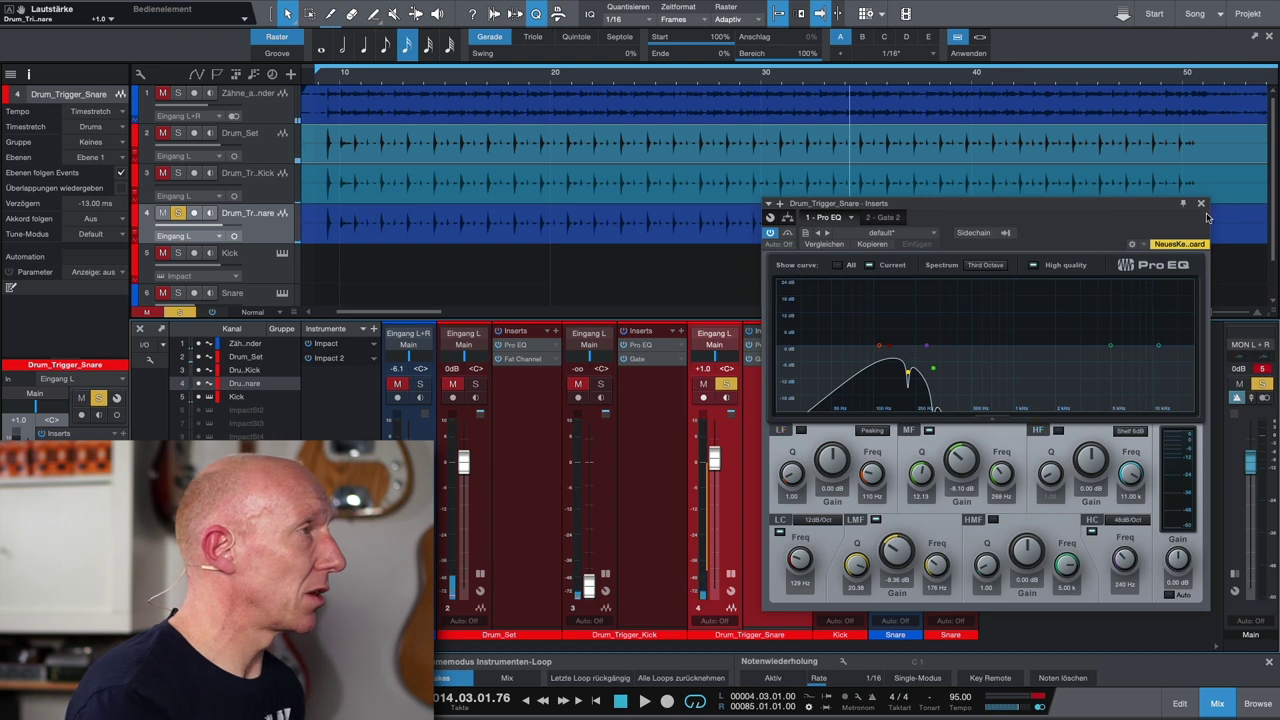
click(1201, 203)
- Check the Gate on Drum_Trigger_Snare during playback, lower the channel fader to -∞ and close the Gate
click(772, 361)
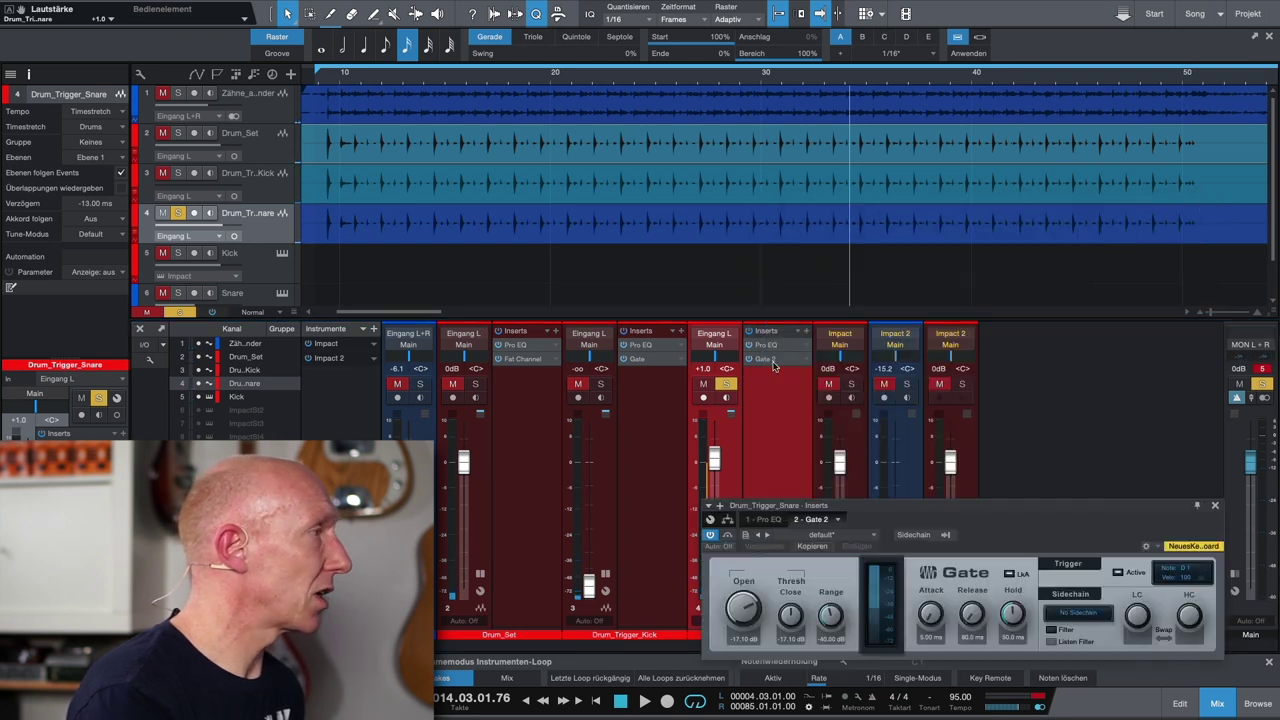
drag(979, 512, 926, 269)
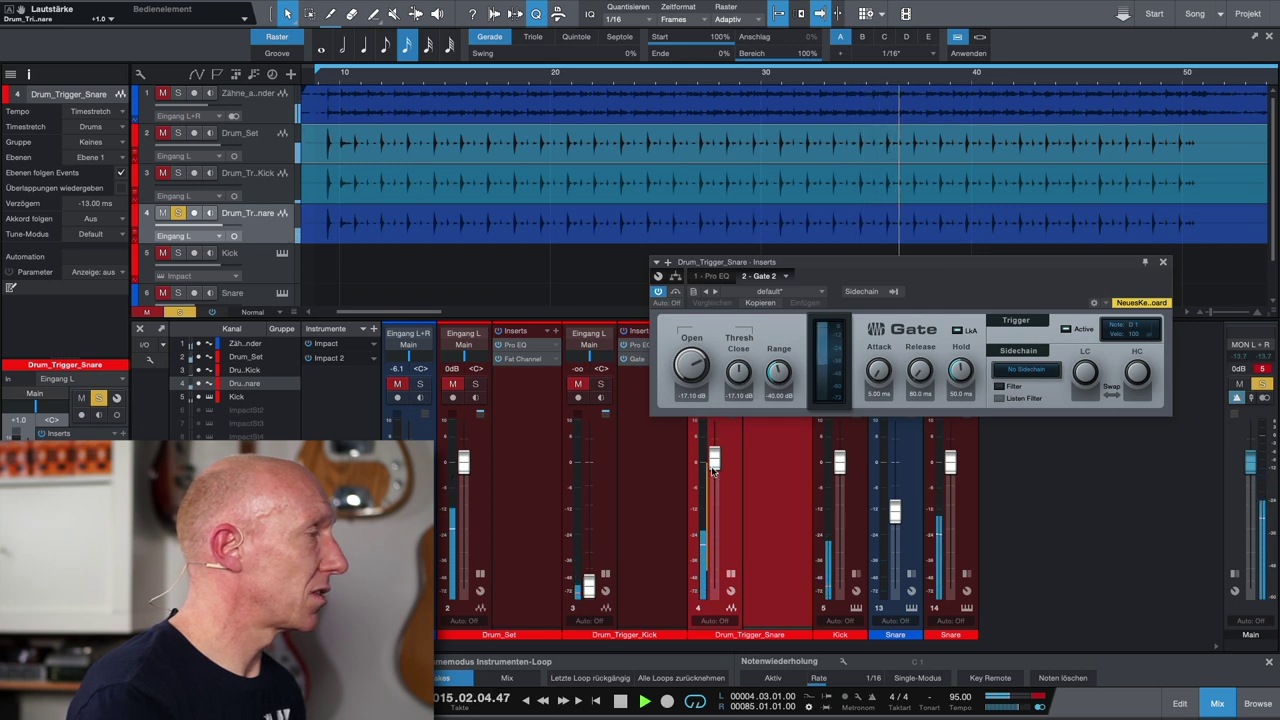
drag(715, 459, 720, 664)
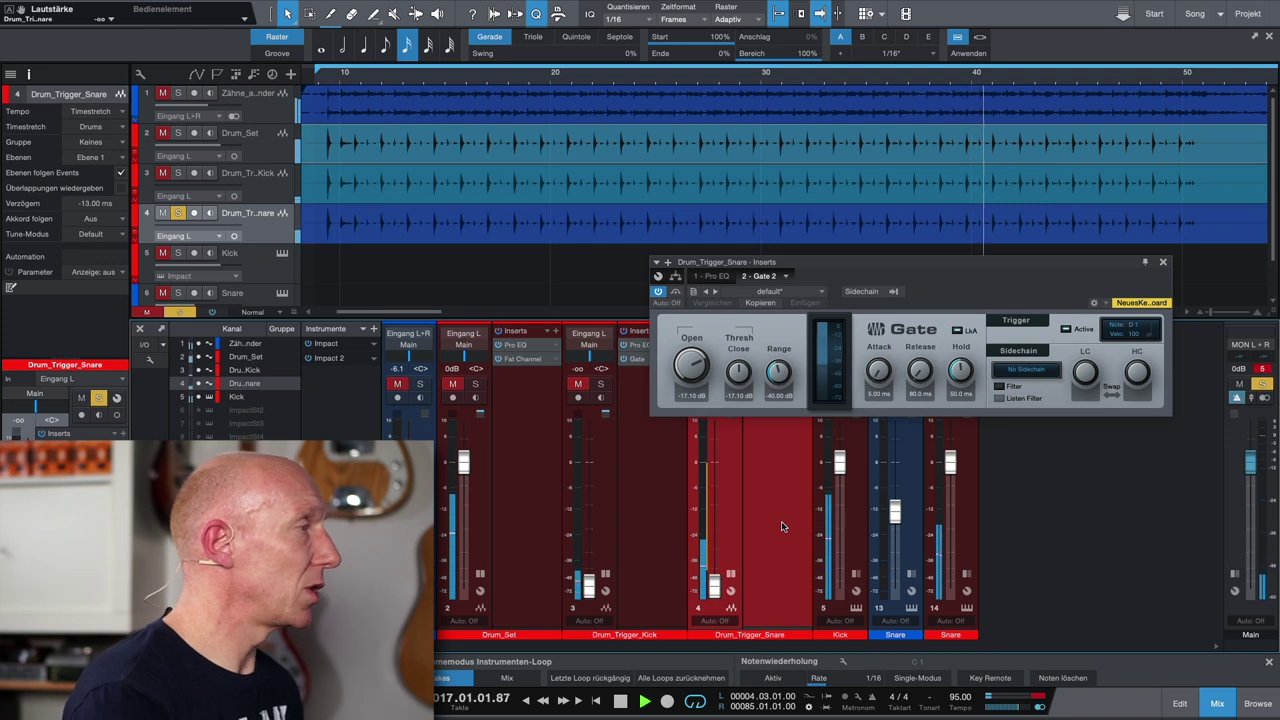
key(space)
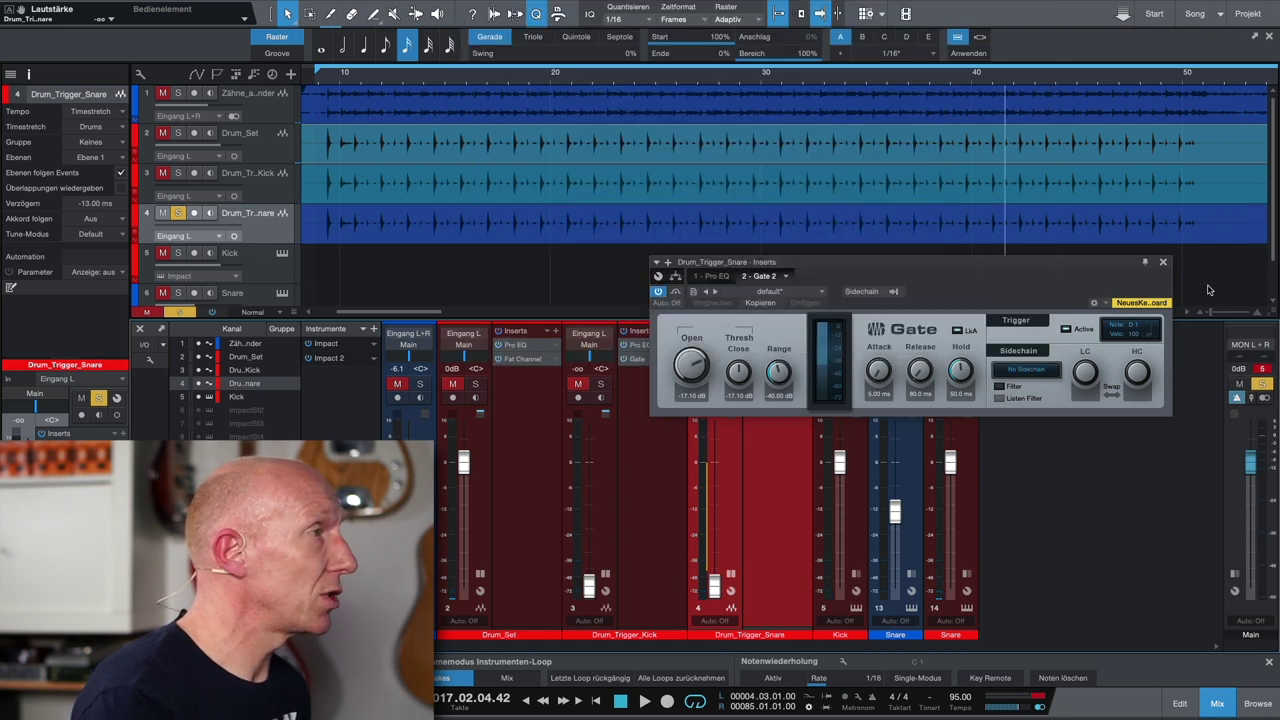
click(1163, 263)
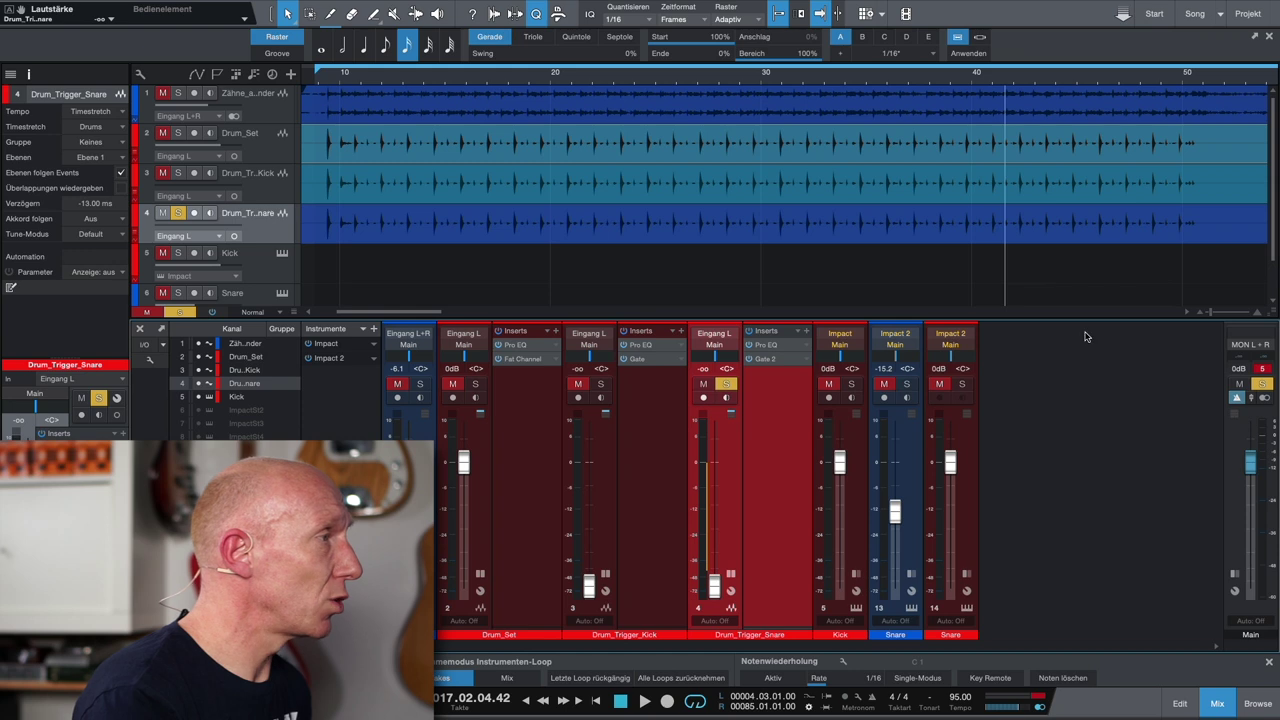
- Open the Impact 2 editor, switch off the channel solo, audition the Snare pad and close the editor
click(946, 336)
drag(1182, 500, 785, 108)
click(175, 312)
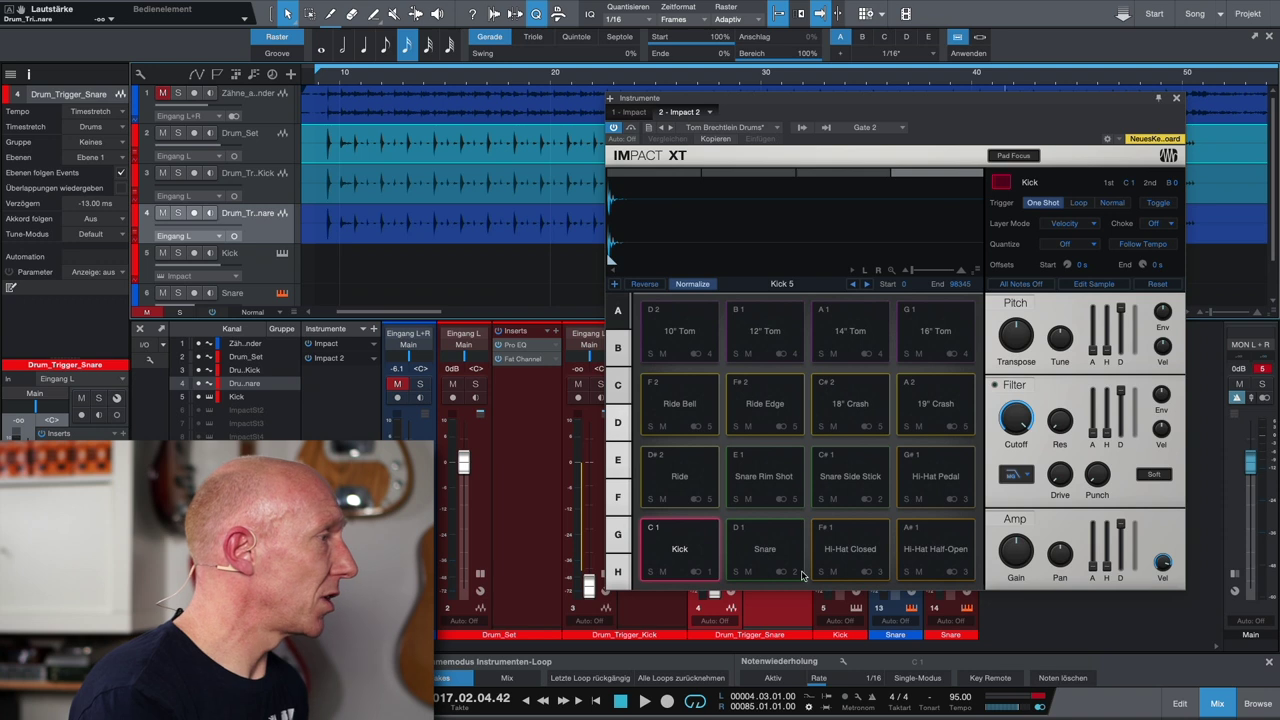
click(762, 549)
key(space)
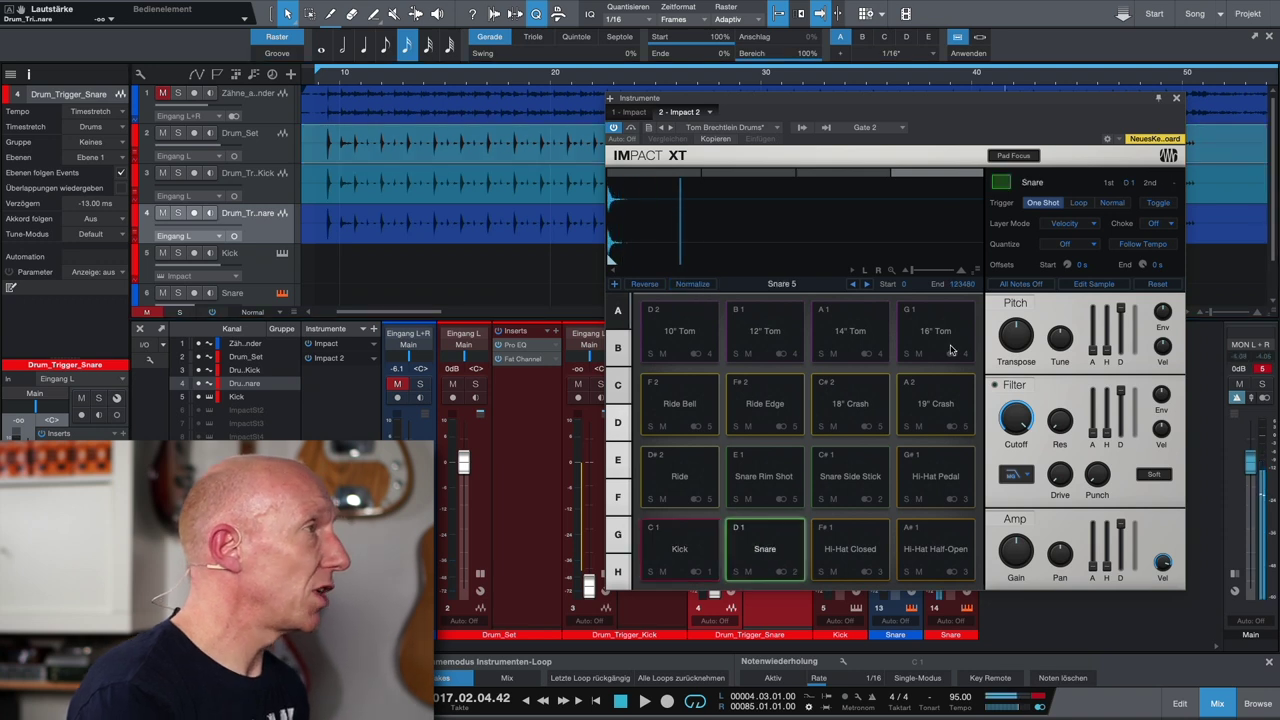
click(1177, 99)
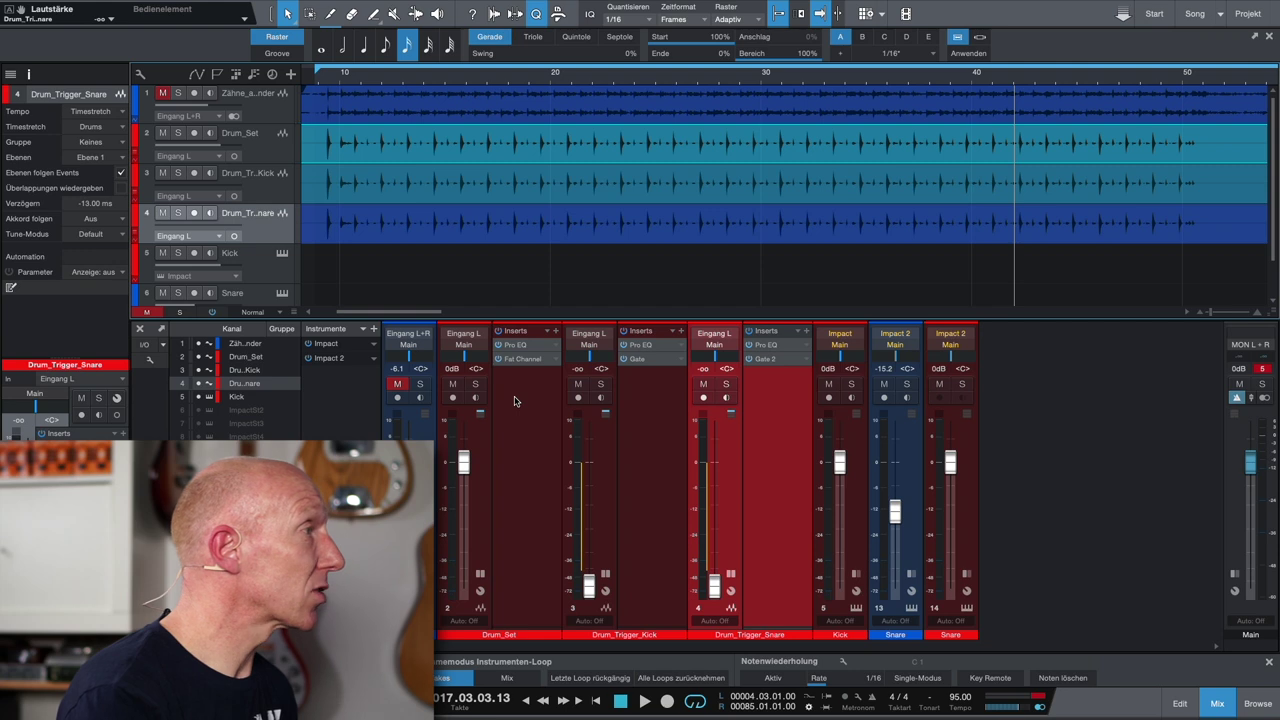
- Play the drums from near the start of the recording, comparing the Drum_Set channel's solo with the triggered mix, and stop playback
click(348, 74)
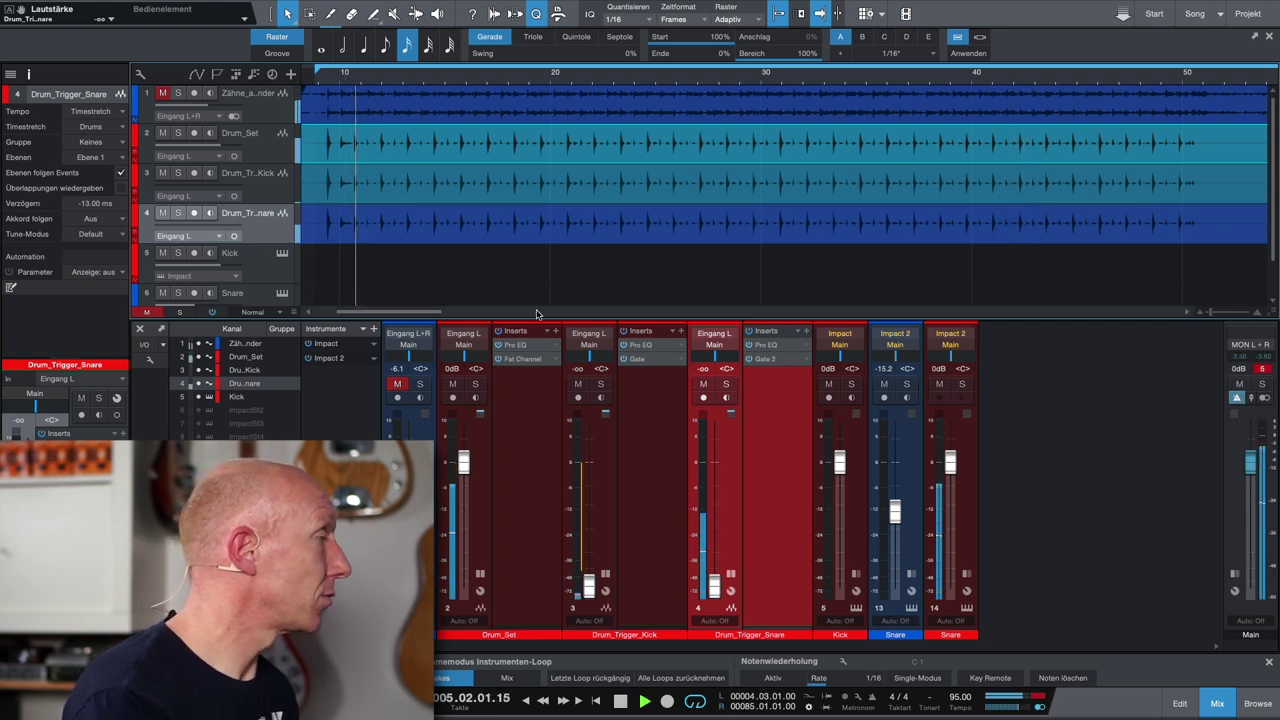
click(477, 385)
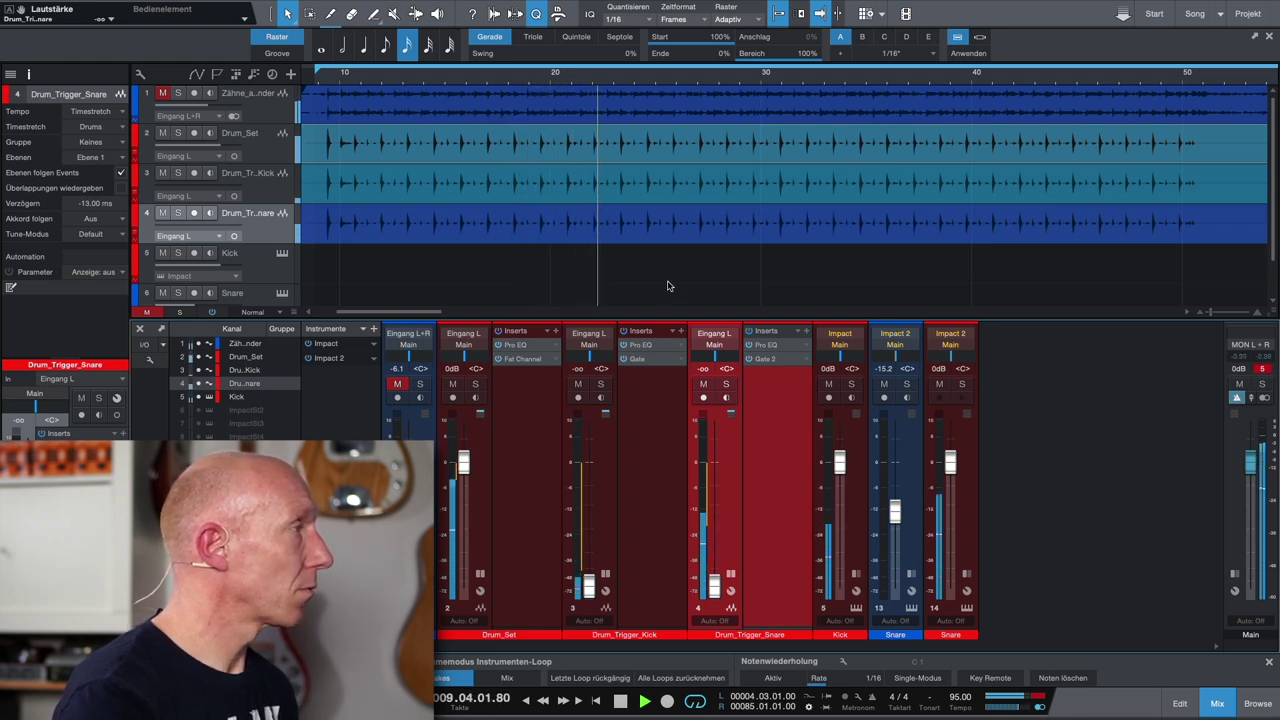
key(space)
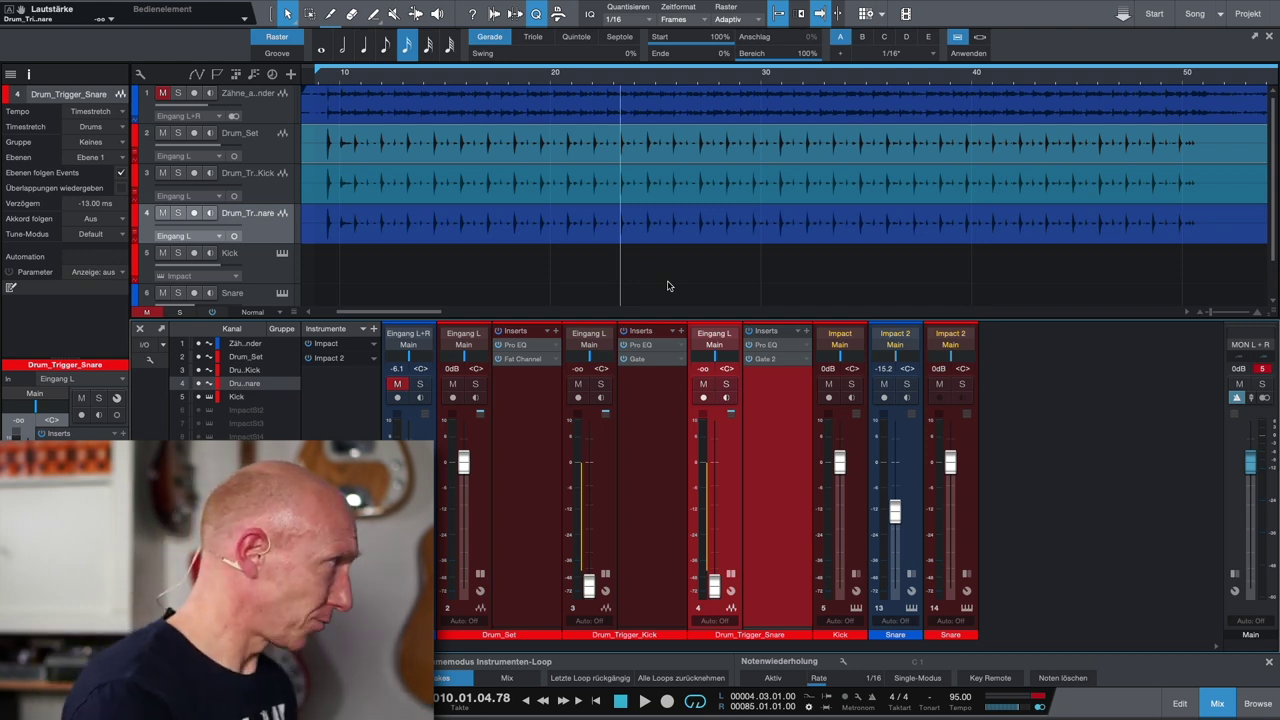
- Select the Drum_Trigger_Kick track and check its delay setting while playing the drums
click(455, 183)
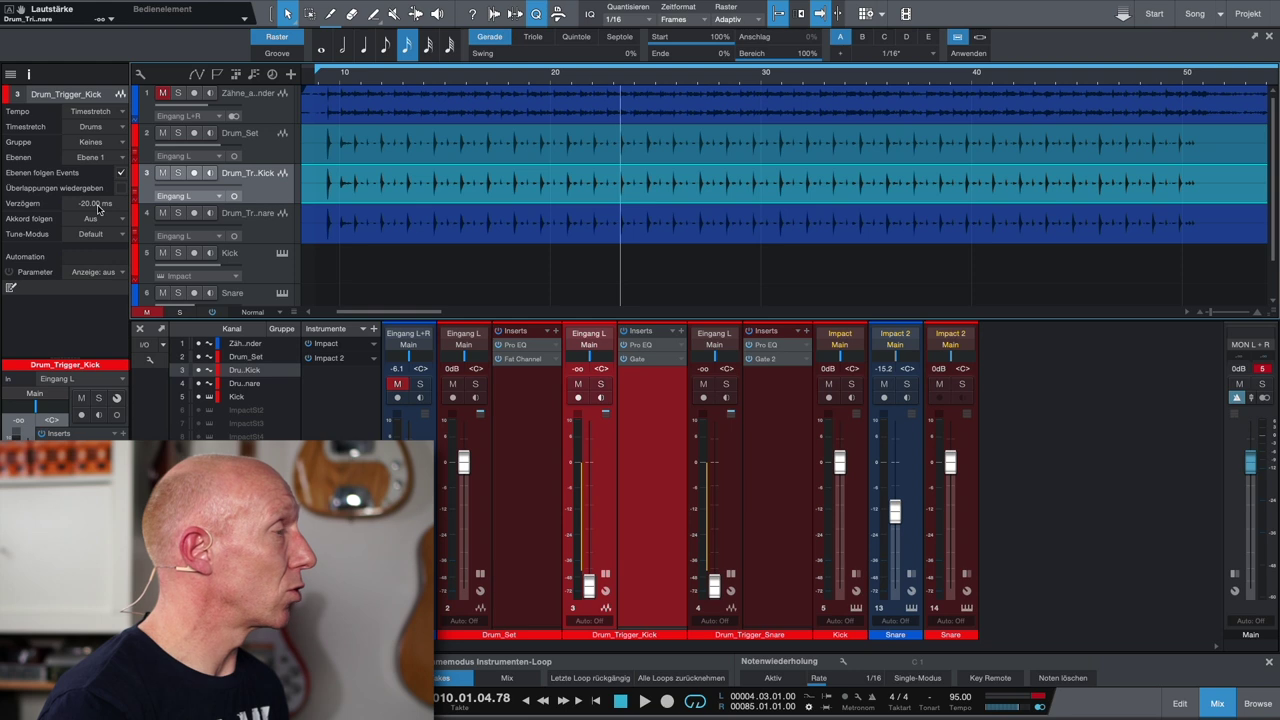
key(space)
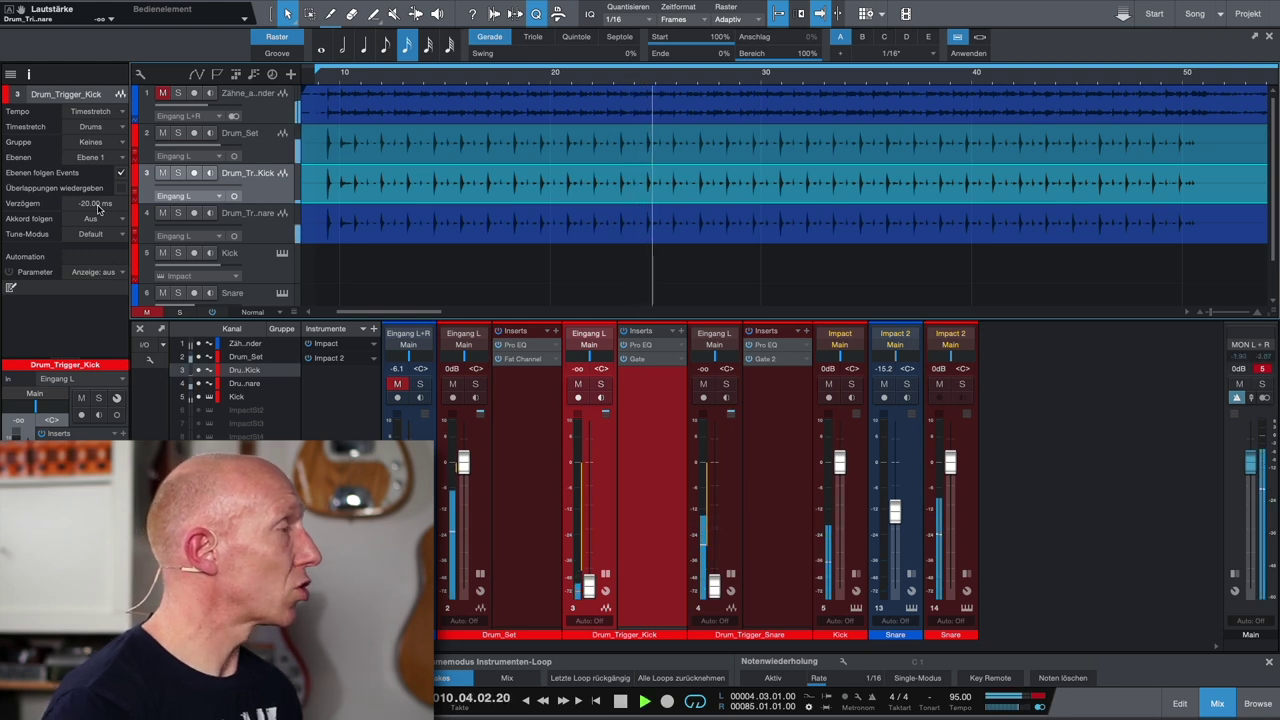